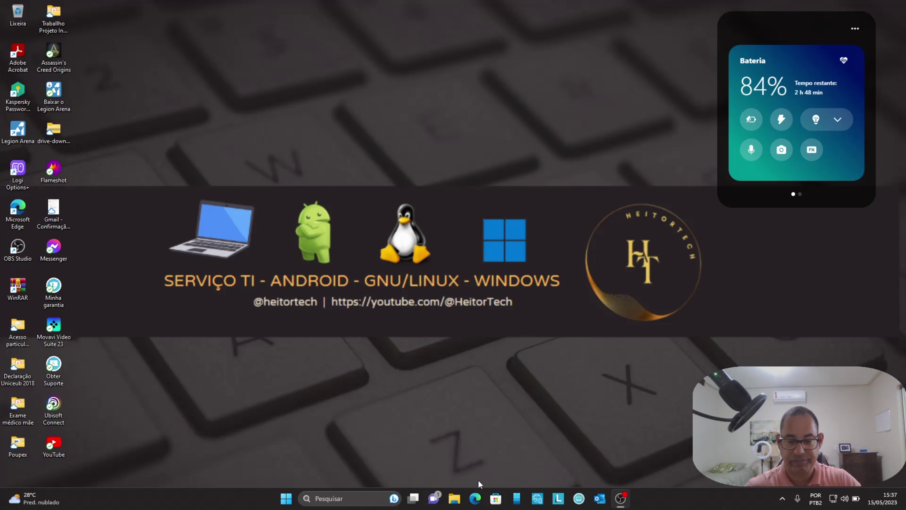
# Open Microsoft Edge in a maximized window and search the web for "cpz z".
pyautogui.click(474, 500)
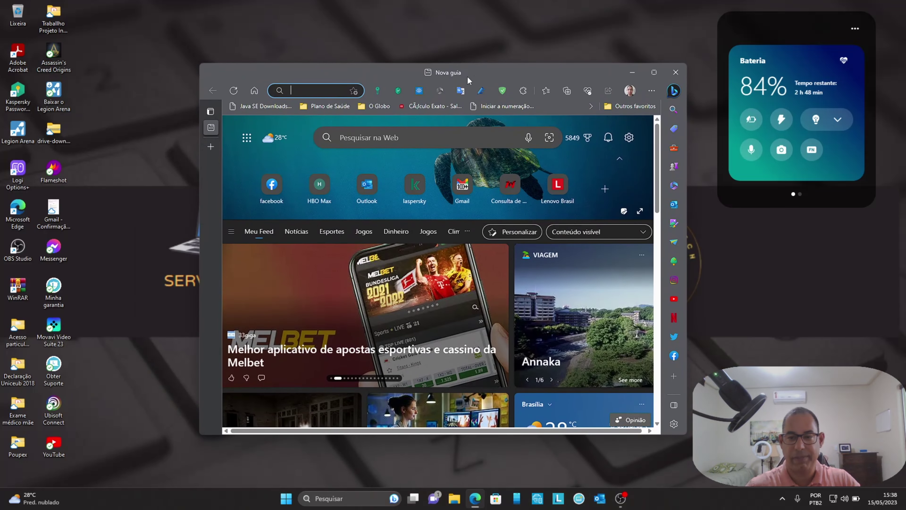
pyautogui.click(653, 73)
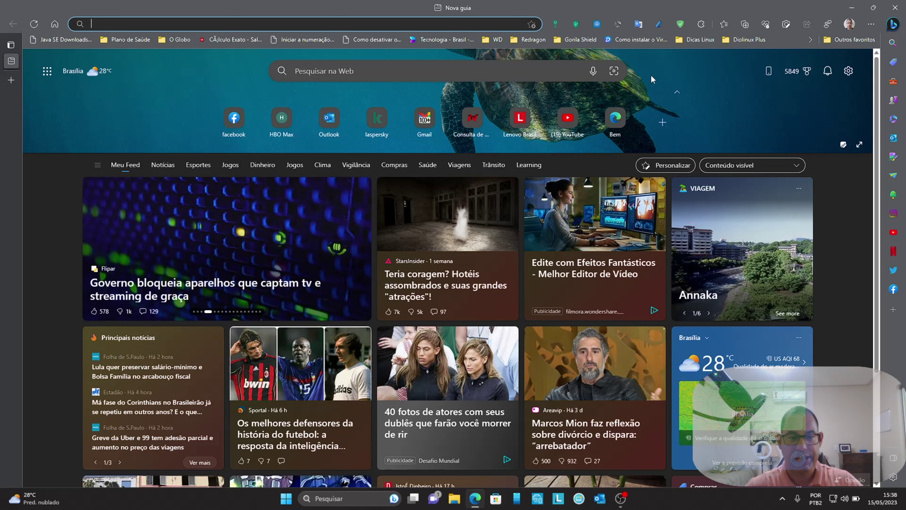
pyautogui.click(438, 67)
pyautogui.write('cpz ')
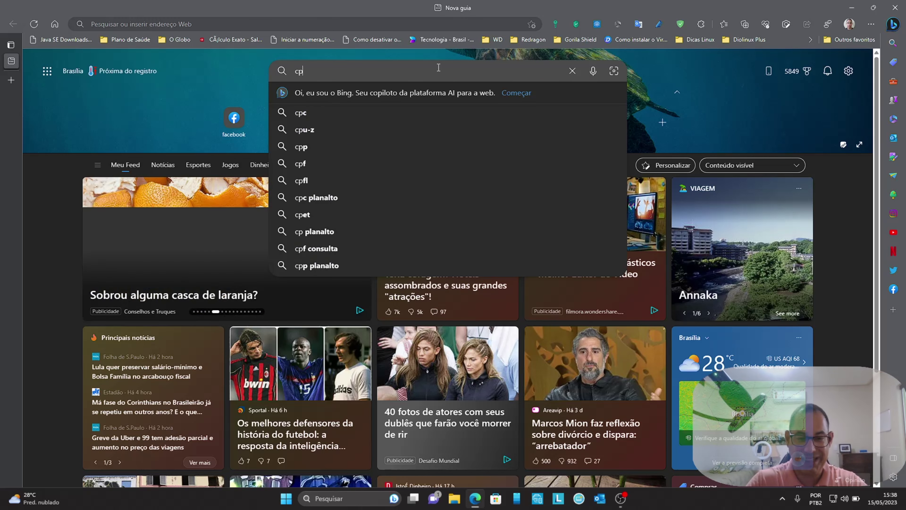
pyautogui.write('z')
pyautogui.press('Return')
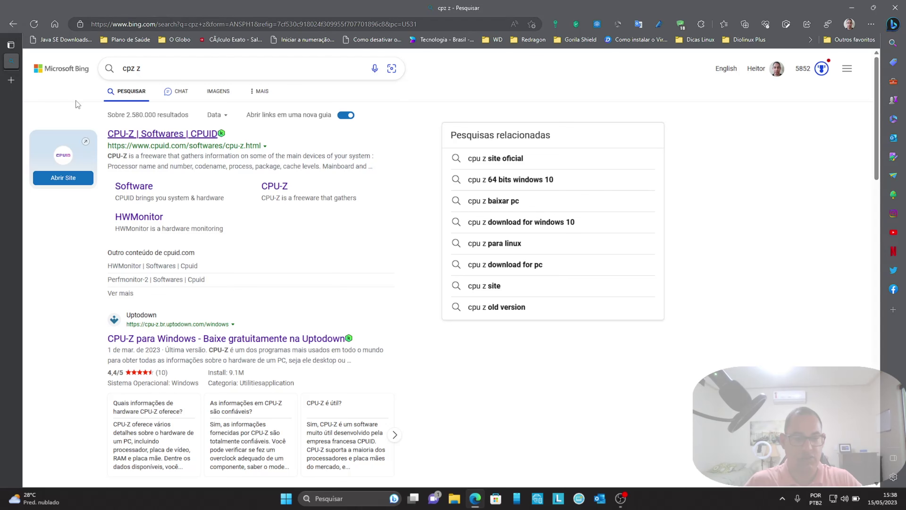
# Open CPUID's CPU-Z page from the search results and request the download of the classic English setup version.
pyautogui.click(159, 135)
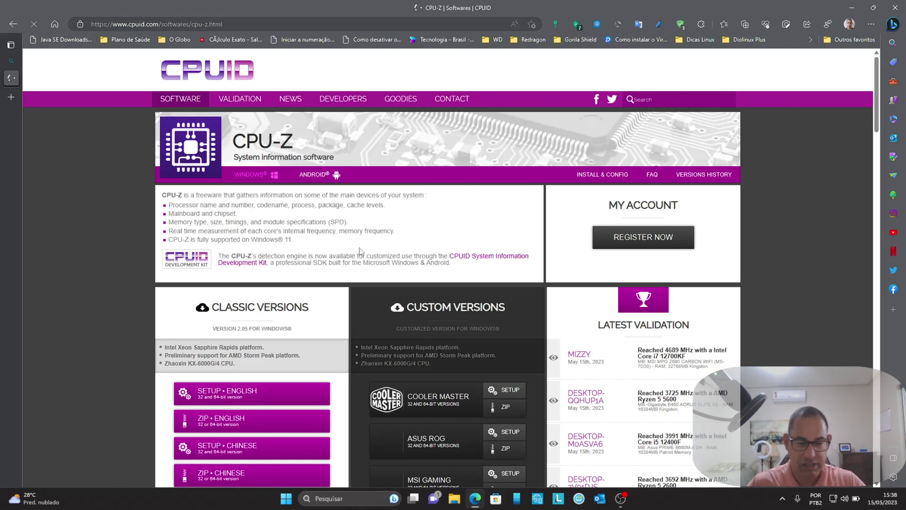
pyautogui.scroll(-5, 275, 295)
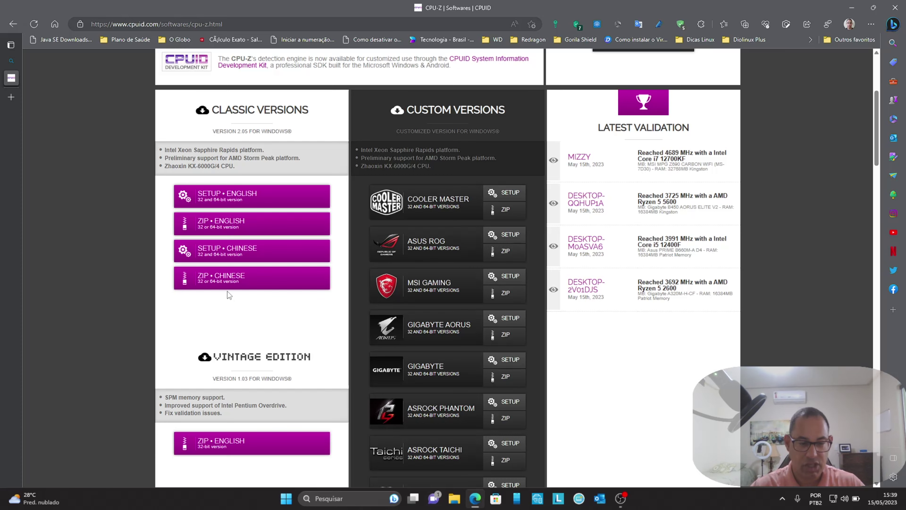
pyautogui.scroll(3, 220, 281)
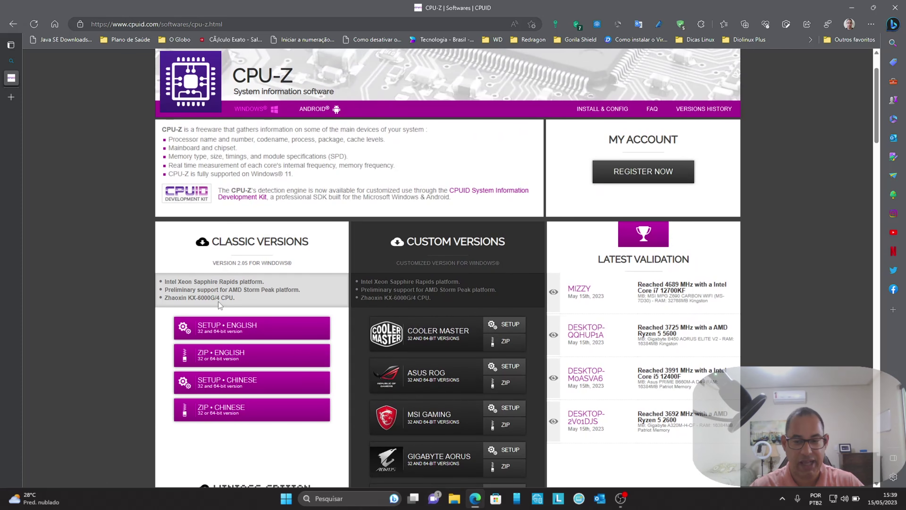
pyautogui.click(220, 332)
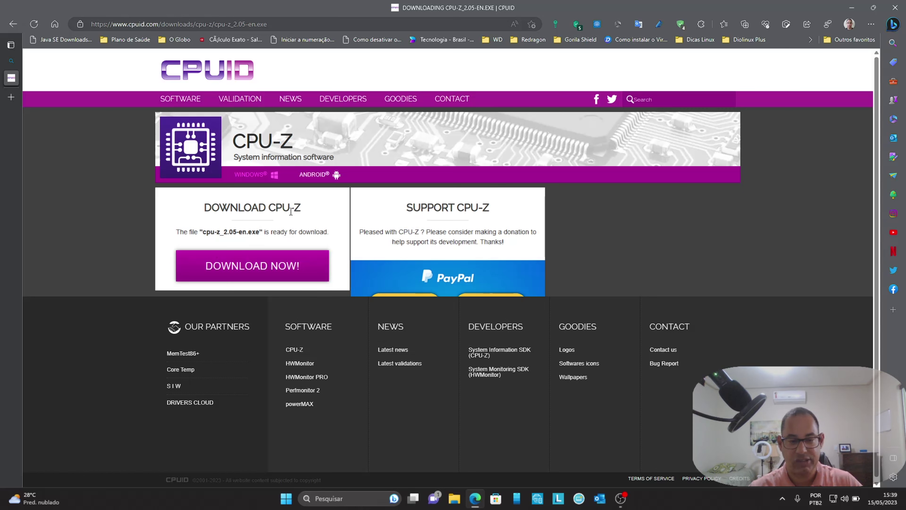
pyautogui.click(235, 276)
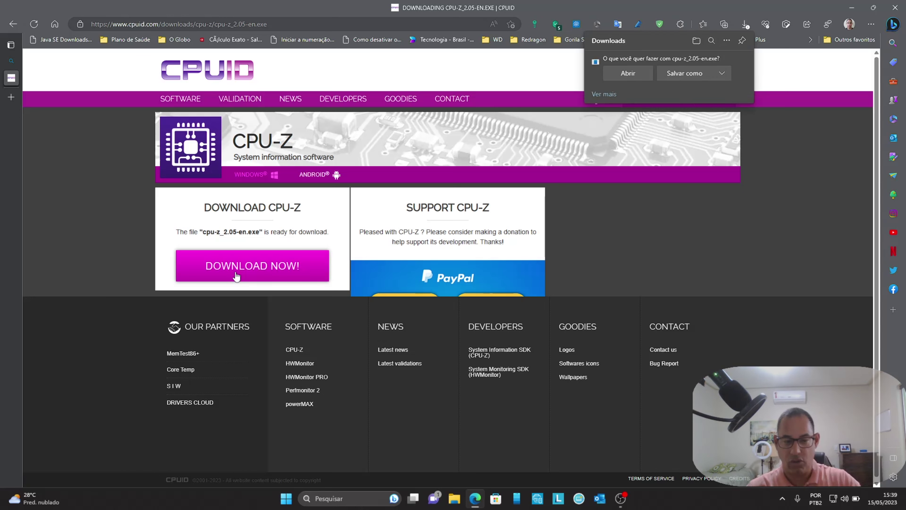
# Choose to save the installer to a custom location and go to the Lexar (D:) drive.
pyautogui.click(679, 73)
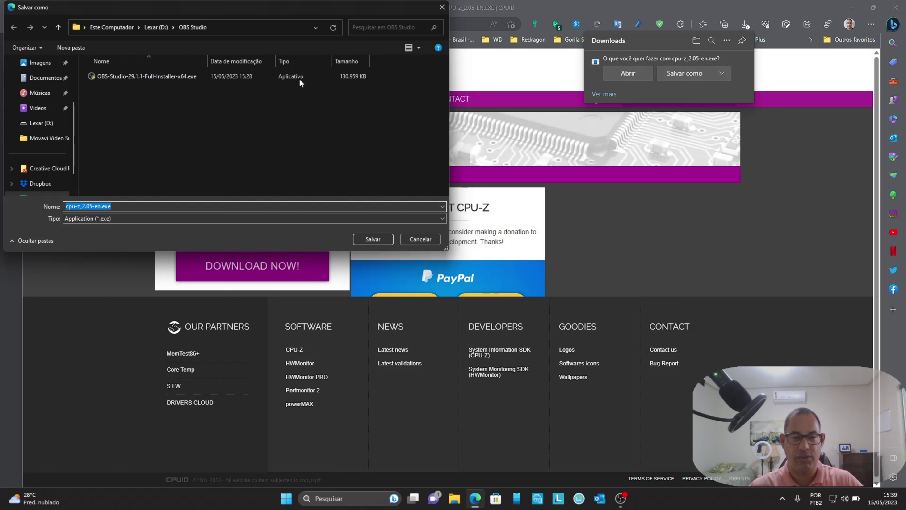
pyautogui.moveTo(266, 13); pyautogui.dragTo(509, 71)
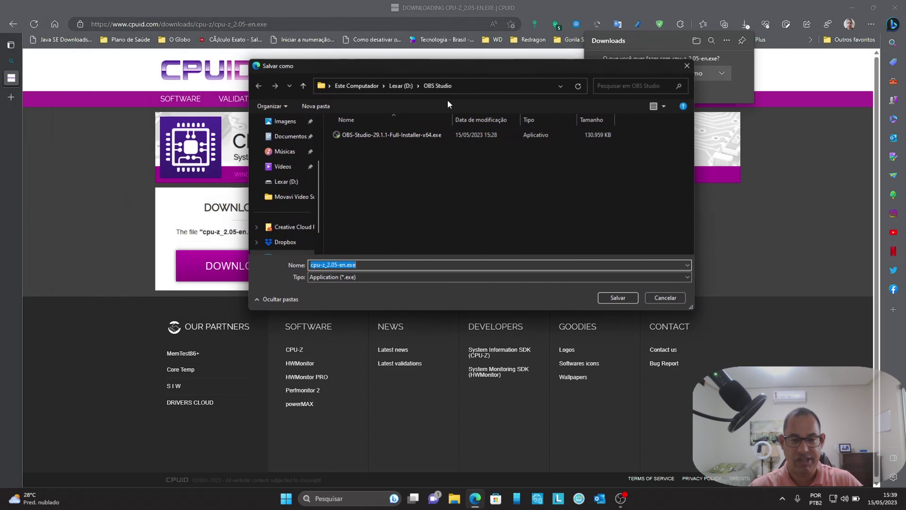
pyautogui.click(400, 87)
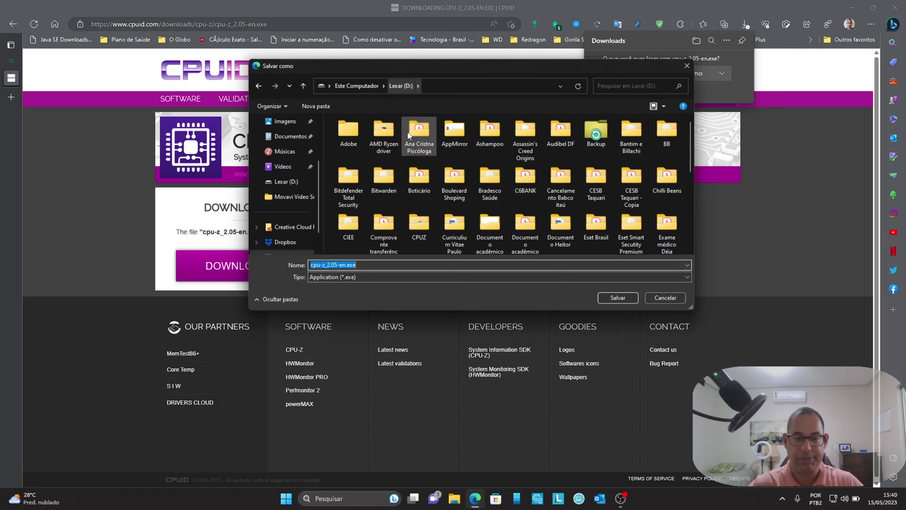
# Create a folder named "CPU Z" on the drive and save cpu-z_2.05-en.exe in it.
pyautogui.click(320, 105)
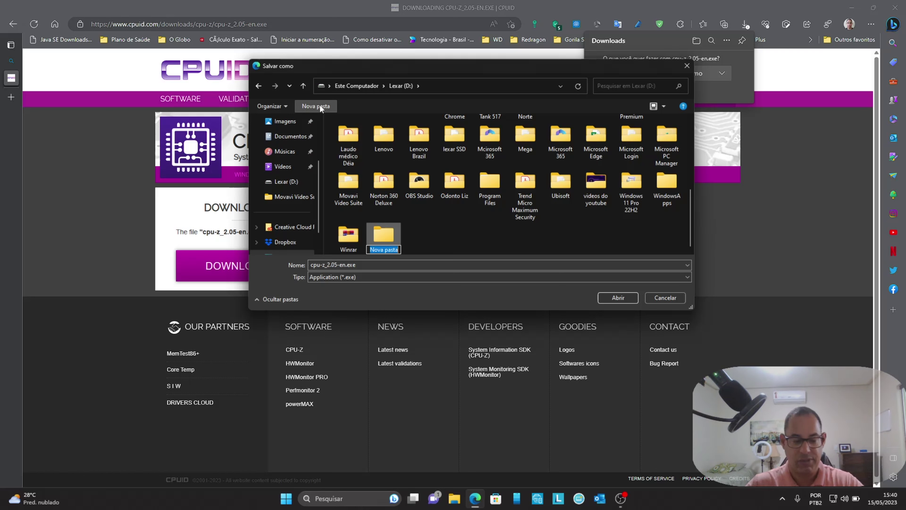
pyautogui.press('capslock')
pyautogui.write('C')
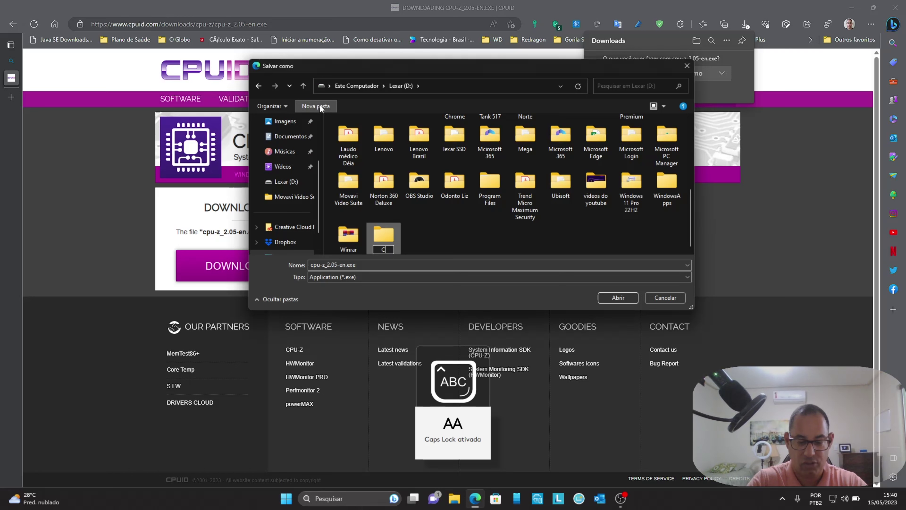
pyautogui.write('PU Z')
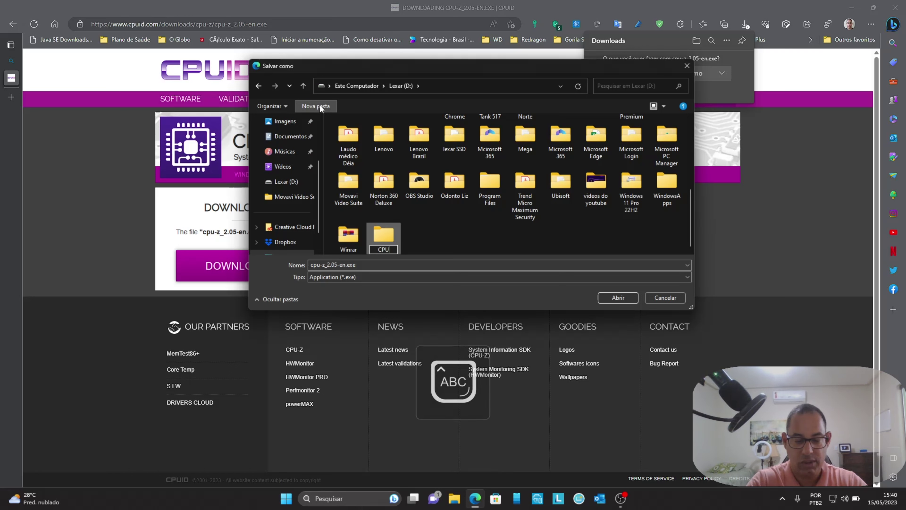
pyautogui.press('capslock')
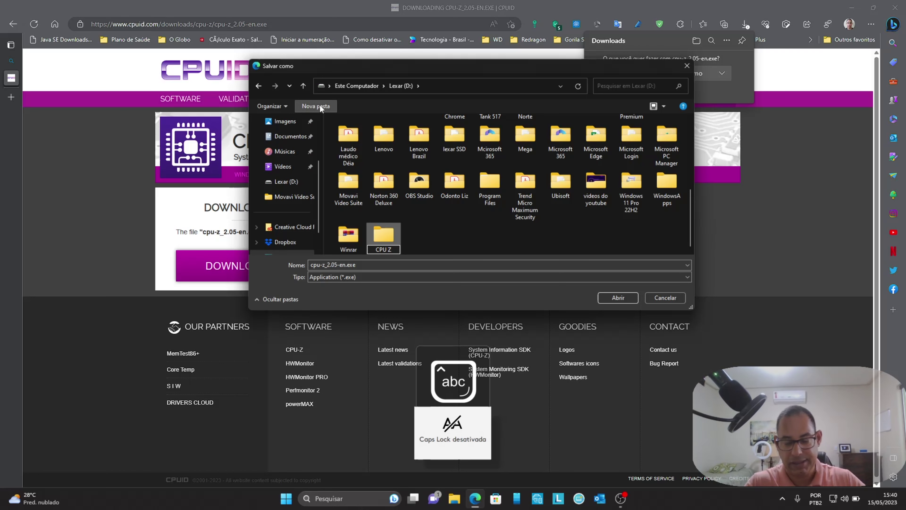
pyautogui.press('Return')
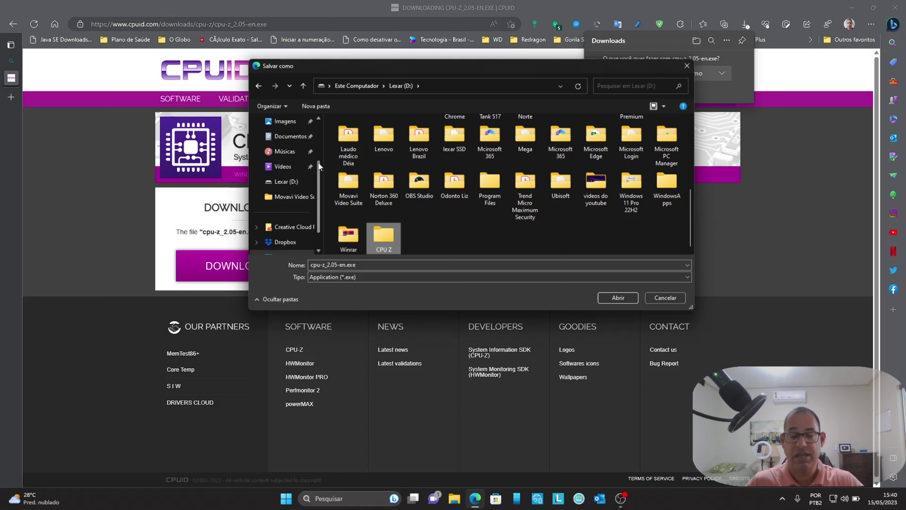
pyautogui.doubleClick(378, 240)
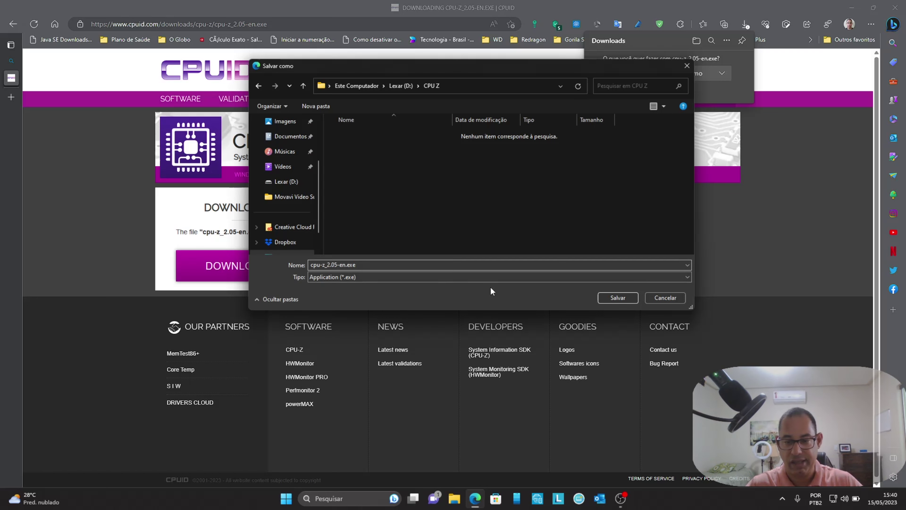
pyautogui.click(619, 298)
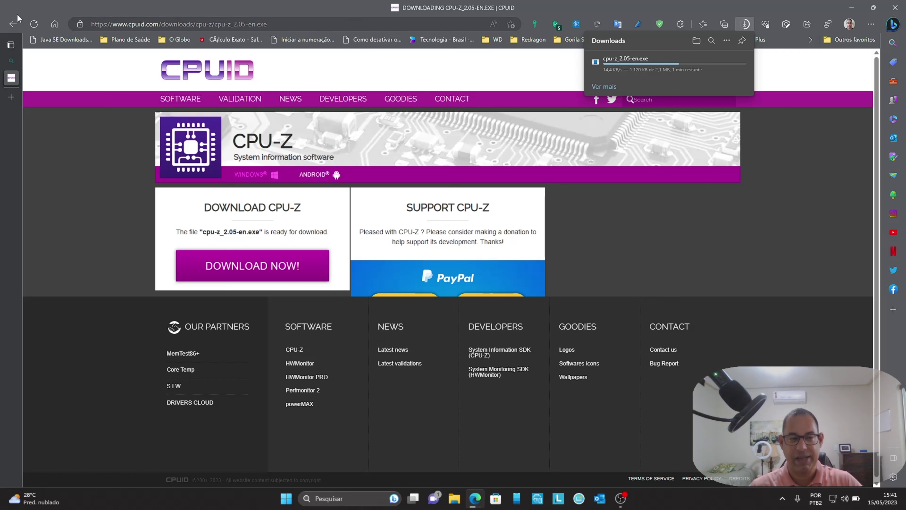
# Return to the main CPU-Z software page and copy its web address.
pyautogui.click(14, 24)
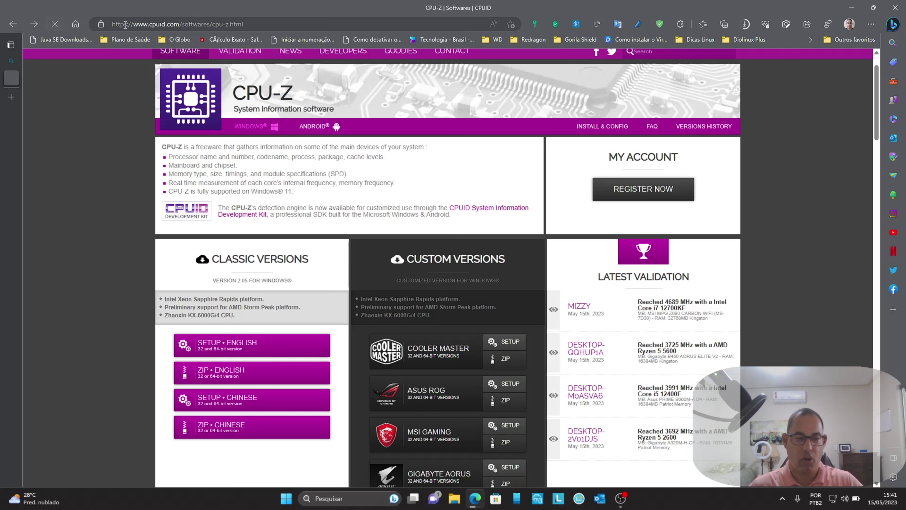
pyautogui.rightClick(173, 26)
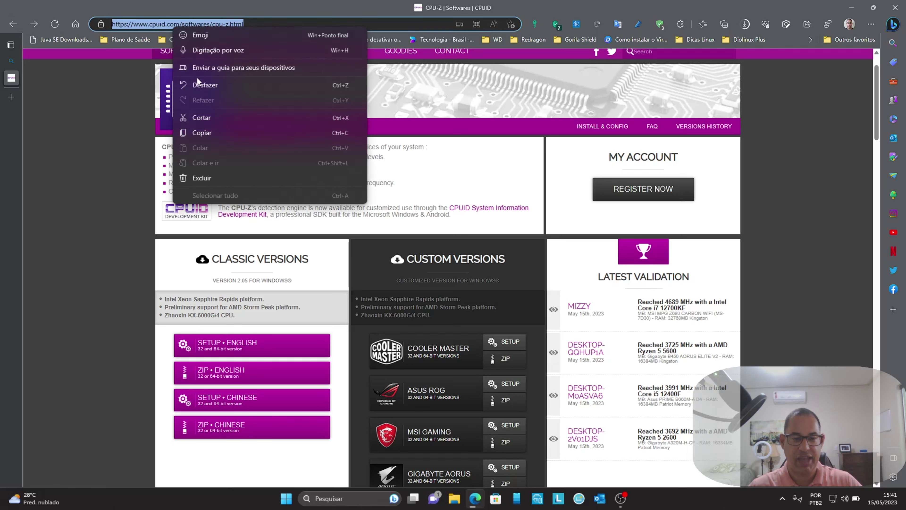
pyautogui.click(205, 134)
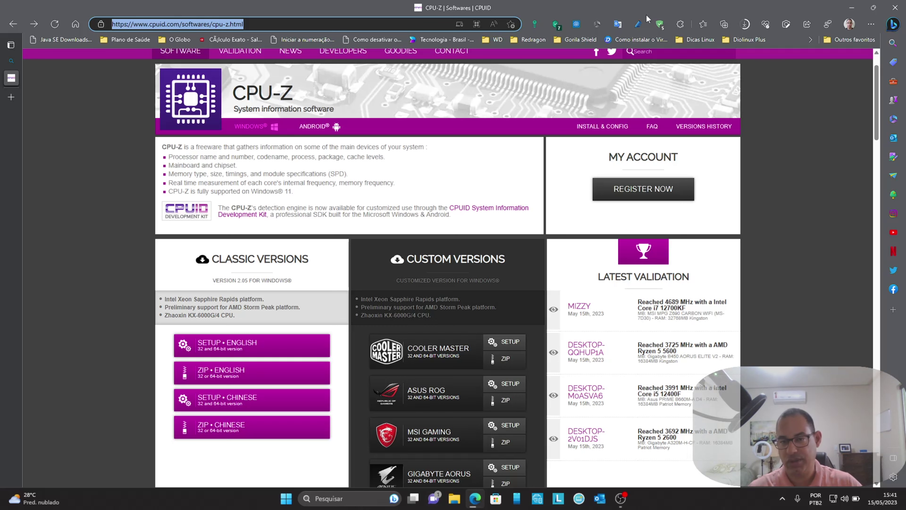
# Show the downloaded cpu-z_2.05-en.exe in its folder from the browser's download list.
pyautogui.click(745, 27)
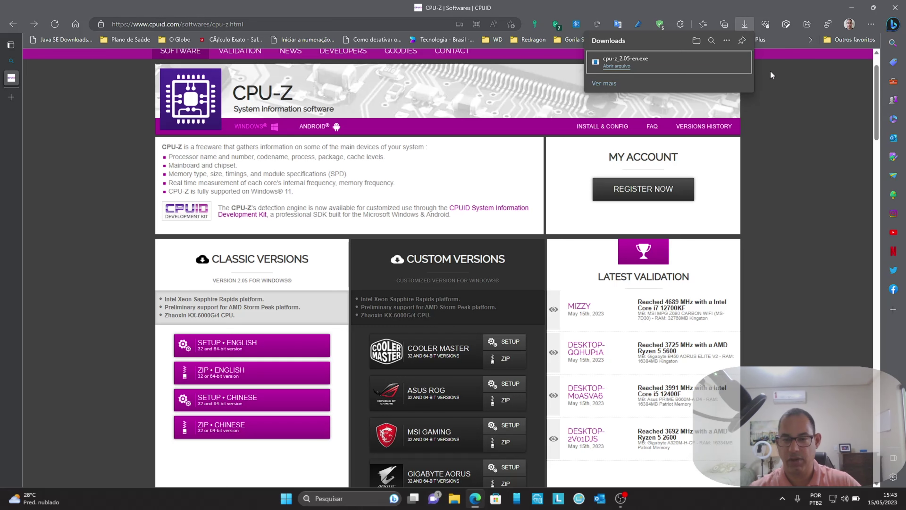
pyautogui.click(713, 62)
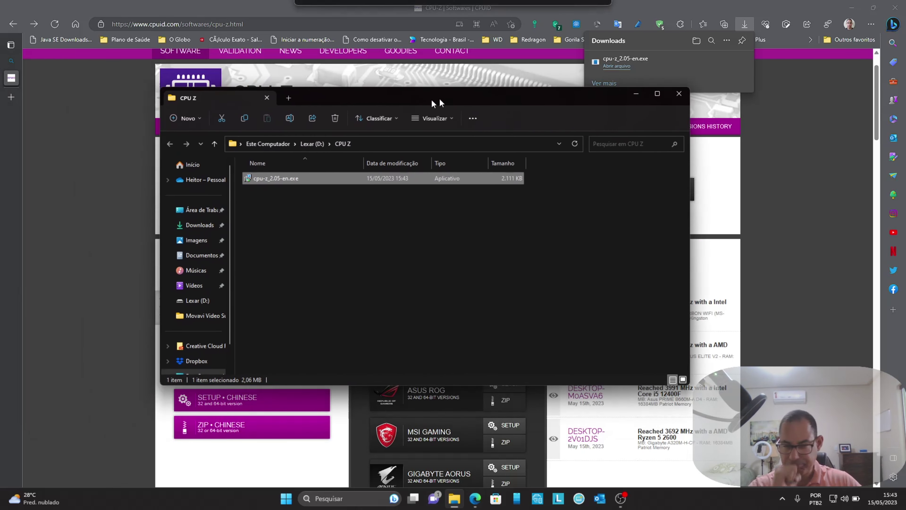
pyautogui.moveTo(435, 96); pyautogui.dragTo(464, 93)
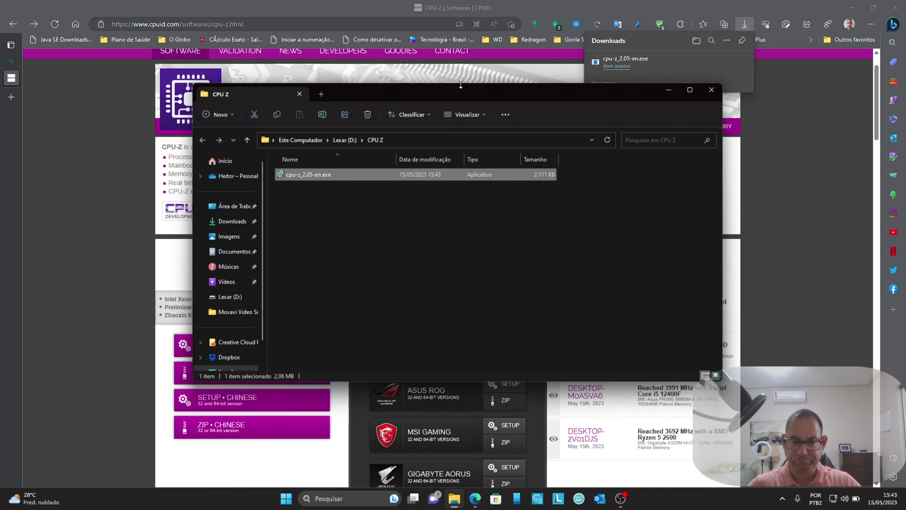
pyautogui.moveTo(408, 92); pyautogui.dragTo(442, 71)
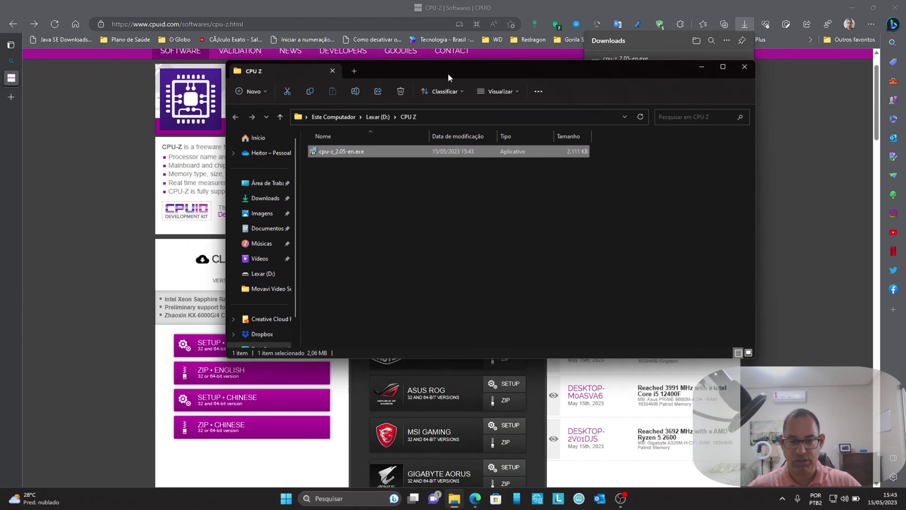
# Run cpu-z_2.05-en.exe as administrator and approve the permission request.
pyautogui.rightClick(338, 152)
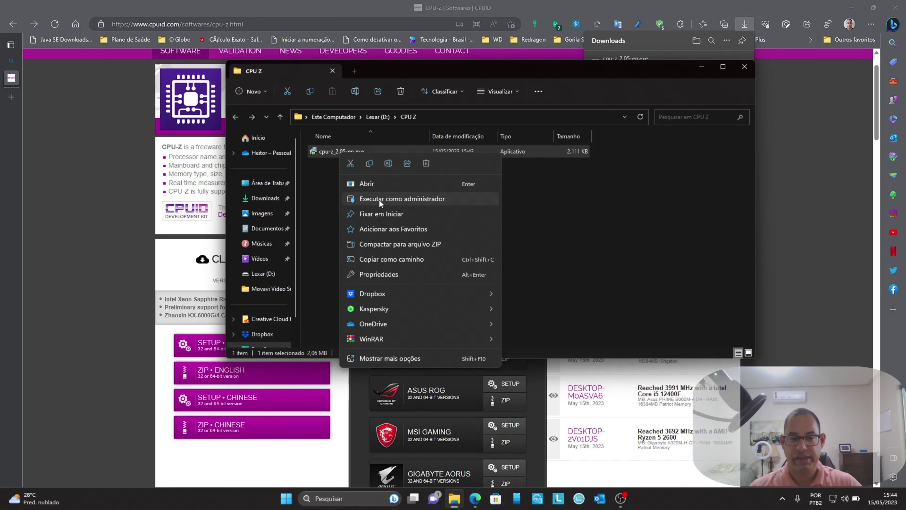
pyautogui.click(379, 202)
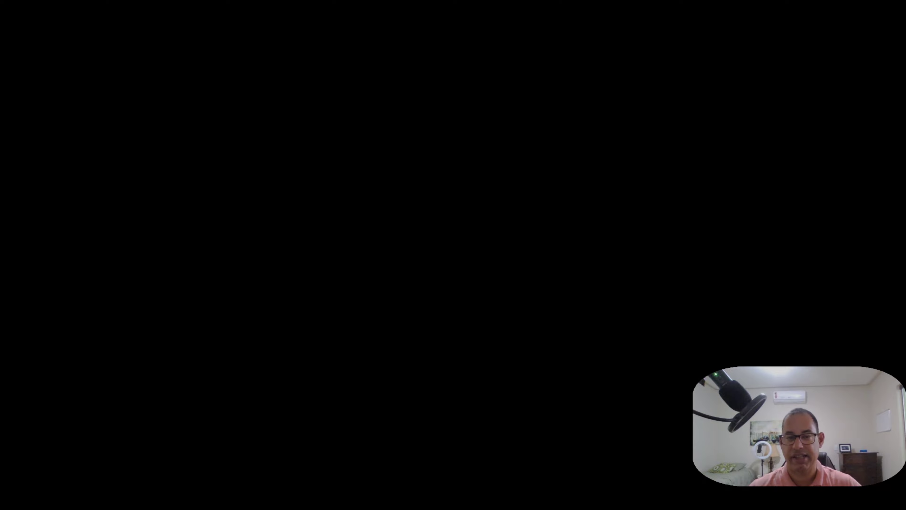
pyautogui.click(385, 348)
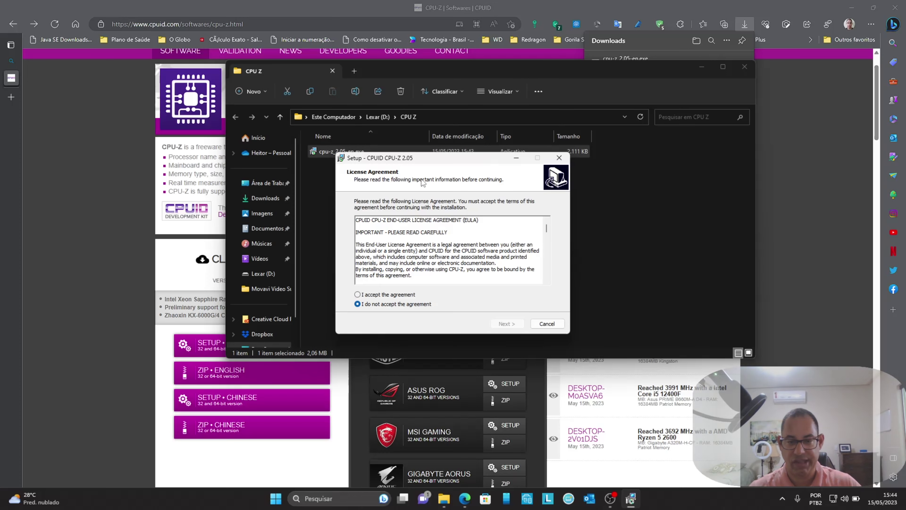
# Accept the CPU-Z license agreement in the installer and continue.
pyautogui.moveTo(427, 160); pyautogui.dragTo(465, 96)
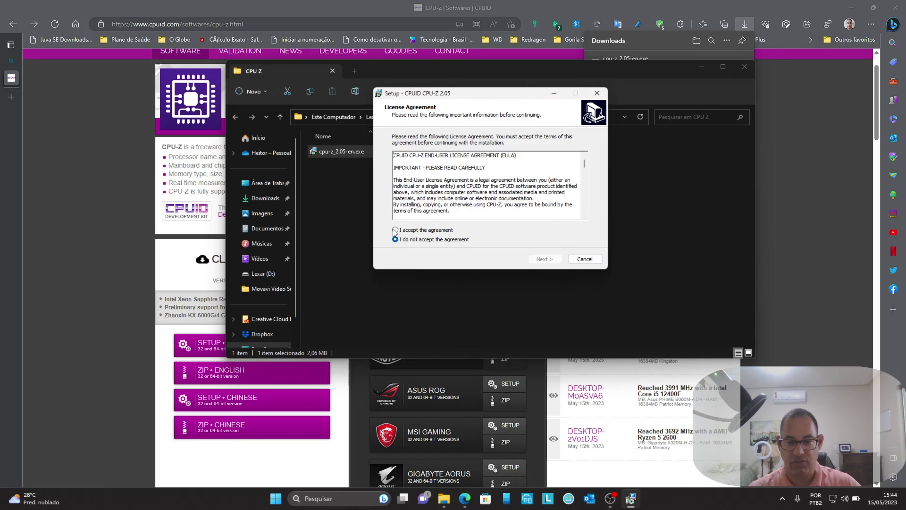
pyautogui.click(404, 230)
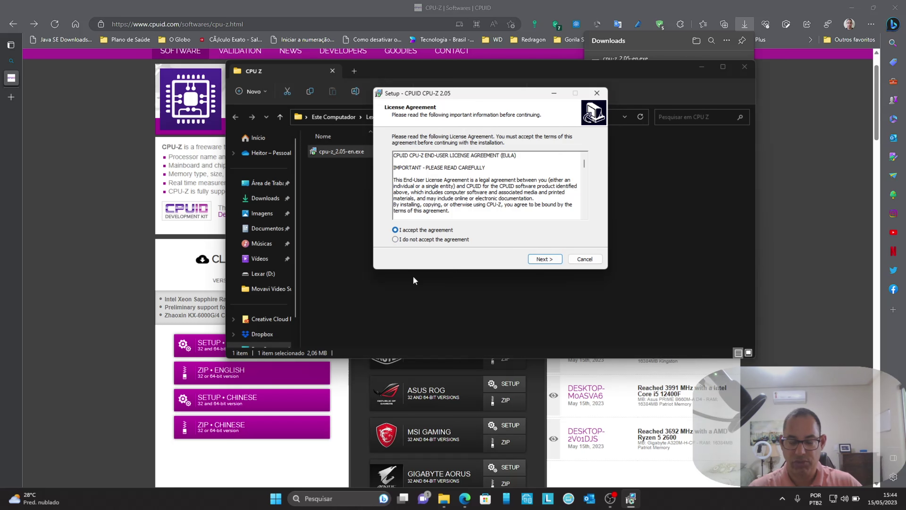
pyautogui.click(543, 260)
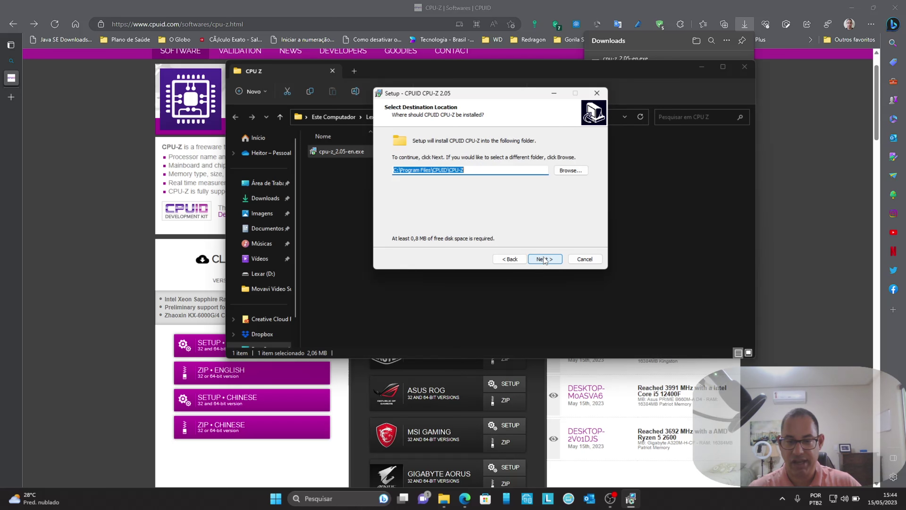
# Keep C:\Program Files\CPUID\CPU-Z as the destination folder and CPUID\CPU-Z as the Start Menu folder.
pyautogui.click(523, 170)
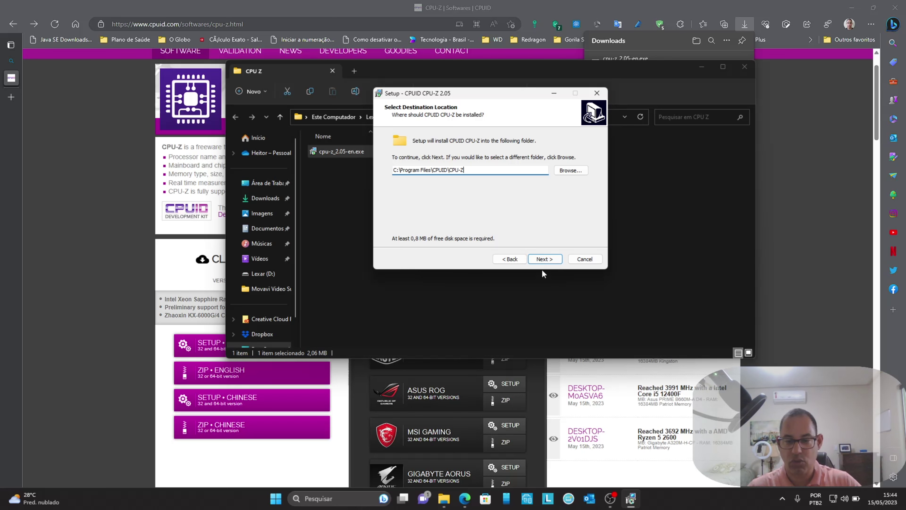
pyautogui.click(545, 259)
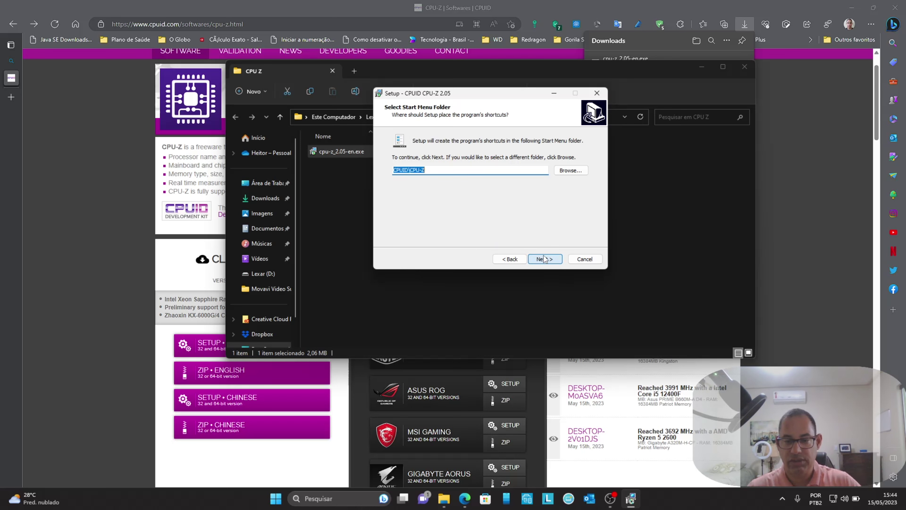
pyautogui.click(496, 169)
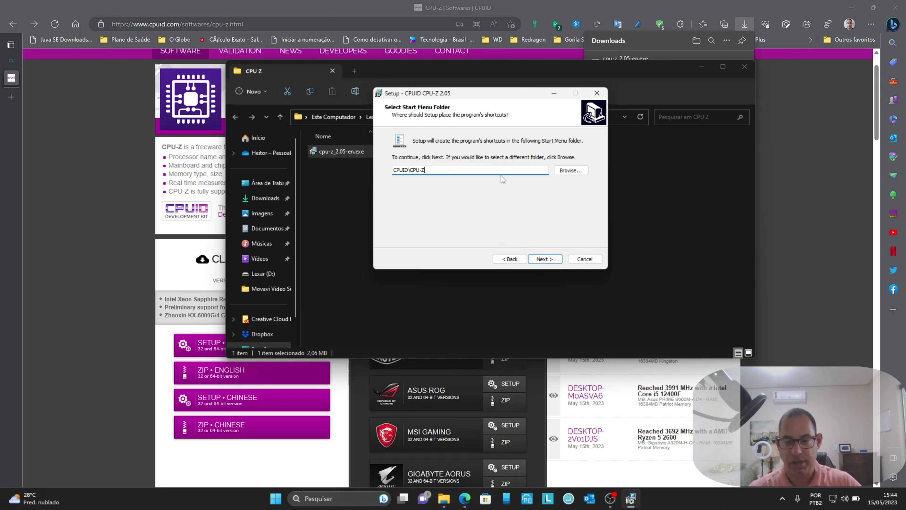
pyautogui.click(545, 260)
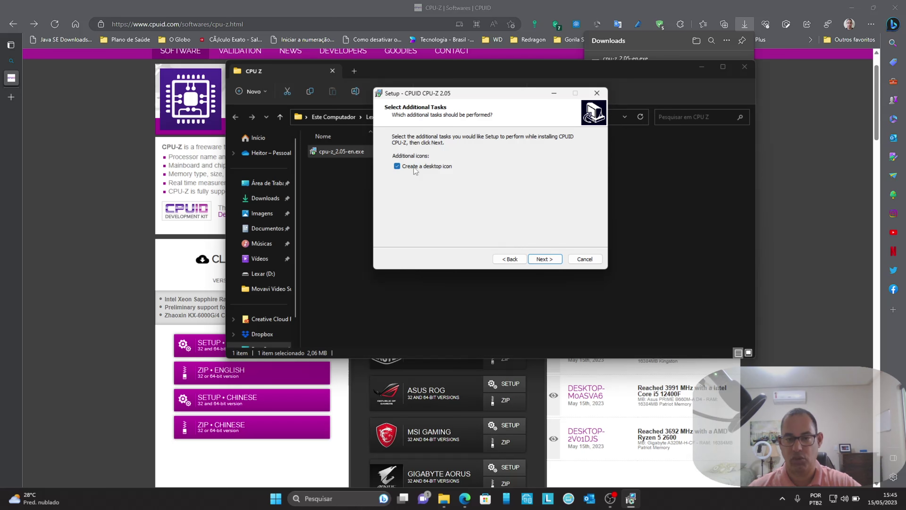
# Install CPU-Z with the desktop icon option kept, and finish setup without viewing cpuz_readme.txt.
pyautogui.click(544, 260)
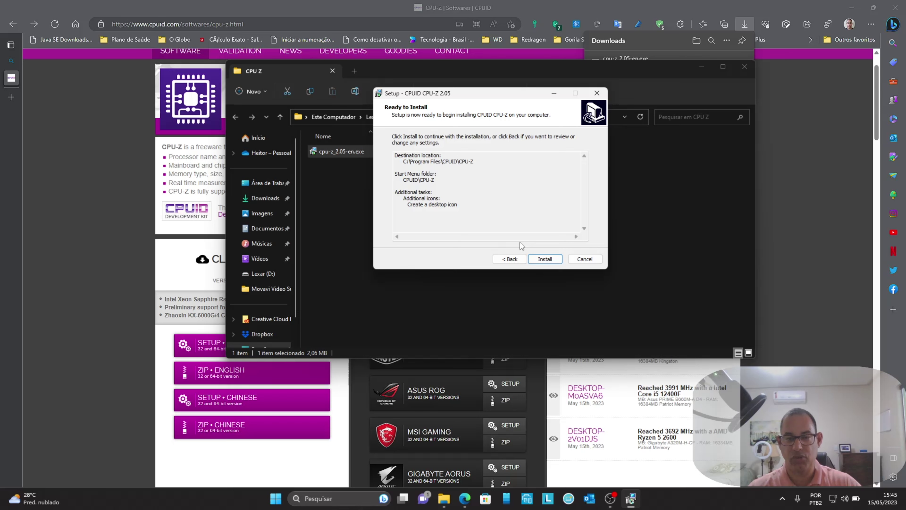
pyautogui.click(551, 259)
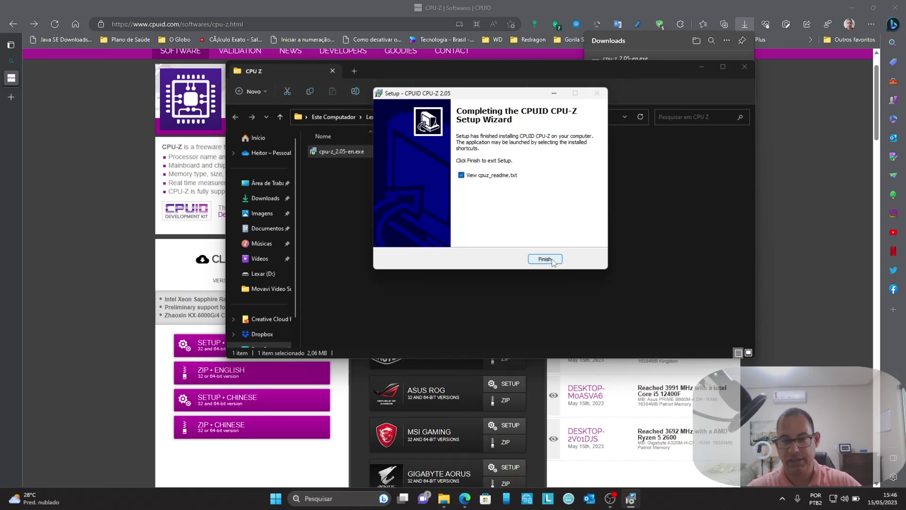
pyautogui.click(461, 175)
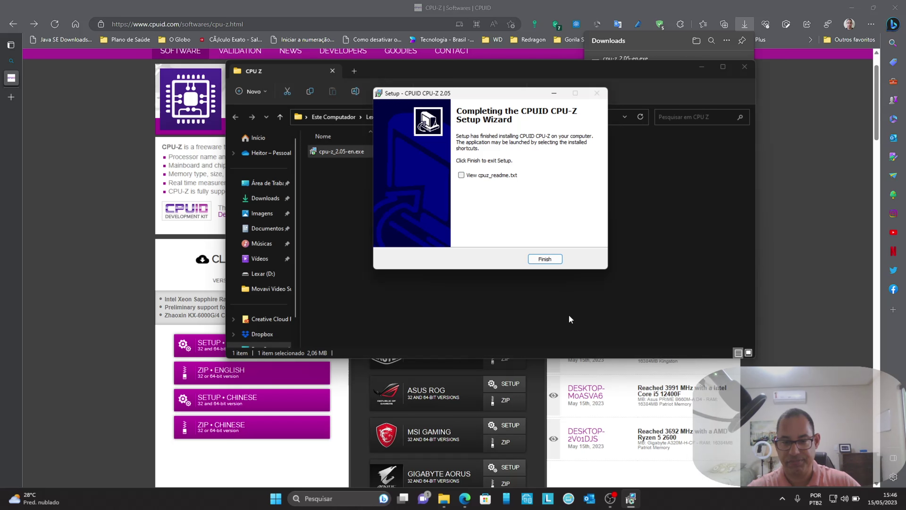
pyautogui.click(544, 259)
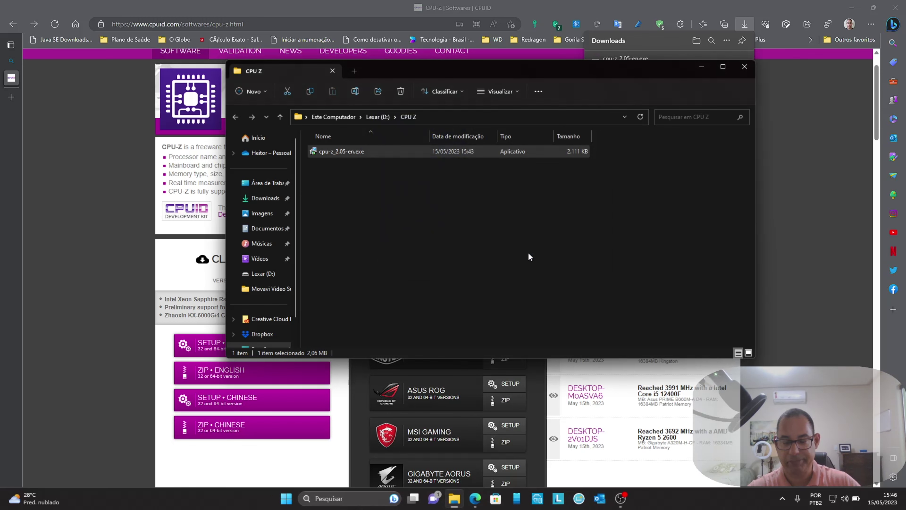
# Clear the folder and browser windows out of the way and launch CPU-Z from its desktop shortcut.
pyautogui.click(745, 67)
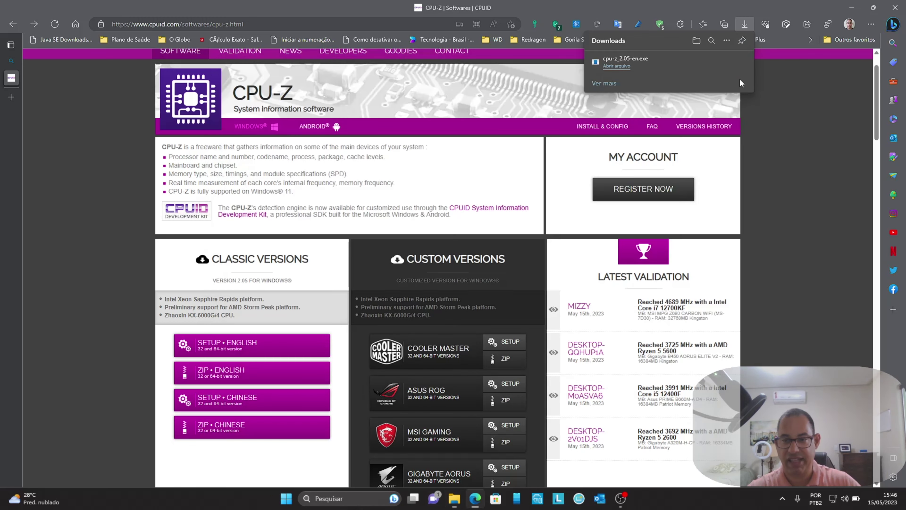
pyautogui.click(854, 7)
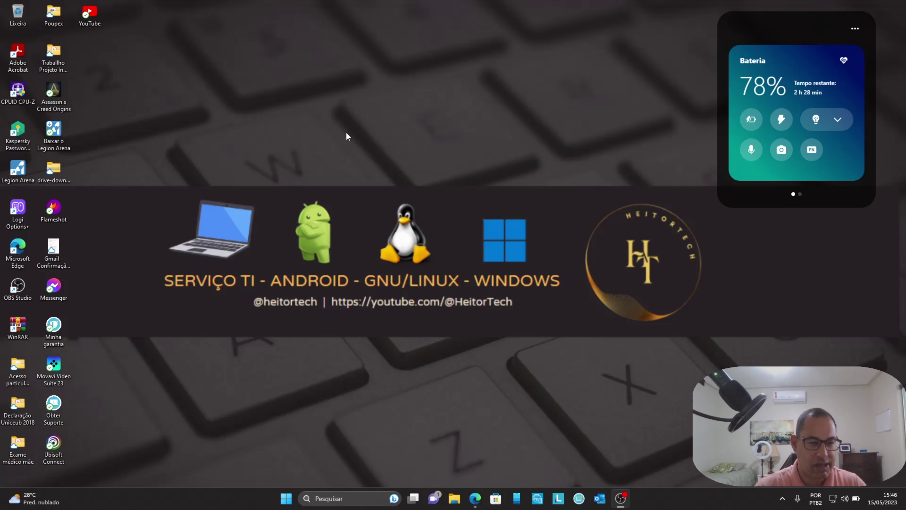
pyautogui.doubleClick(19, 93)
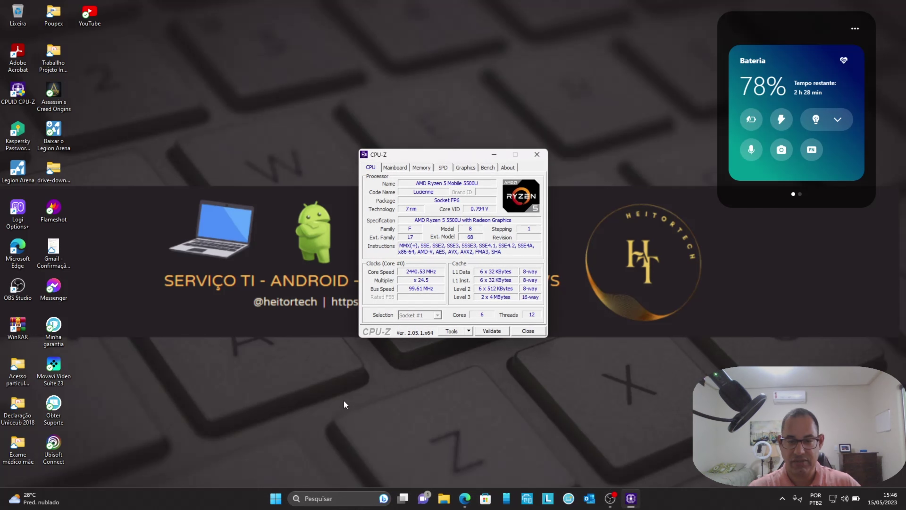
# Review CPU-Z's mainboard, memory, graphics, benchmark and processor information, and close the program.
pyautogui.moveTo(419, 155); pyautogui.dragTo(425, 62)
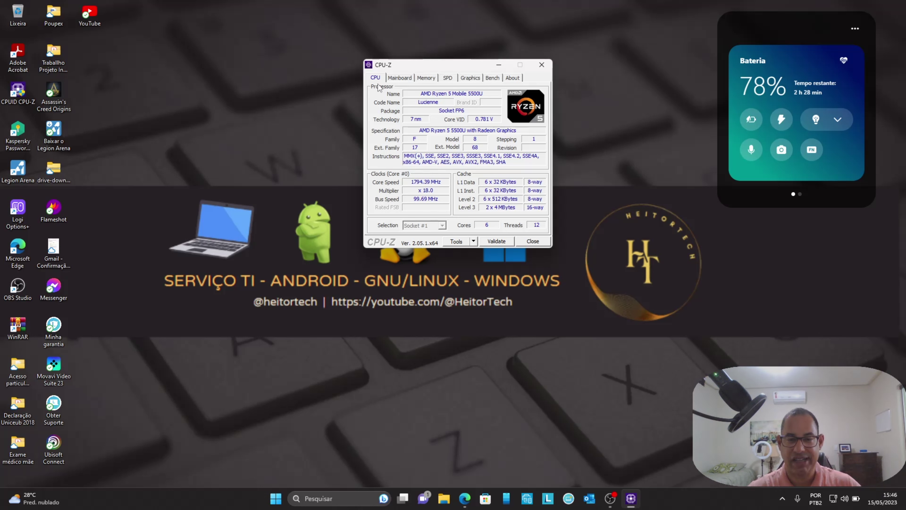
pyautogui.click(406, 79)
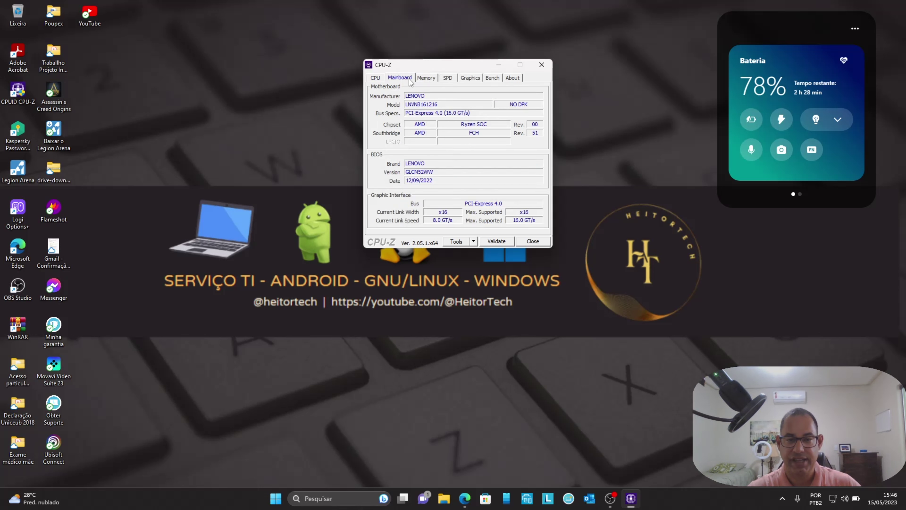
pyautogui.click(421, 80)
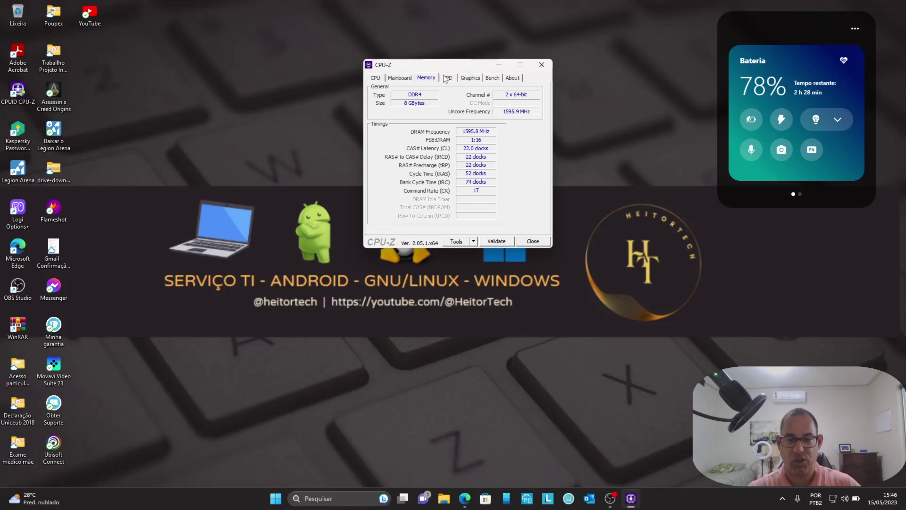
pyautogui.click(471, 79)
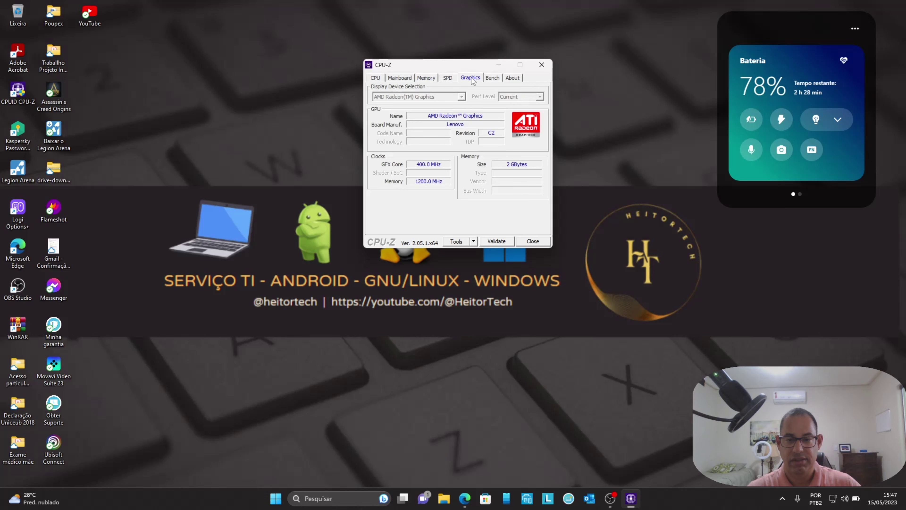
pyautogui.click(488, 81)
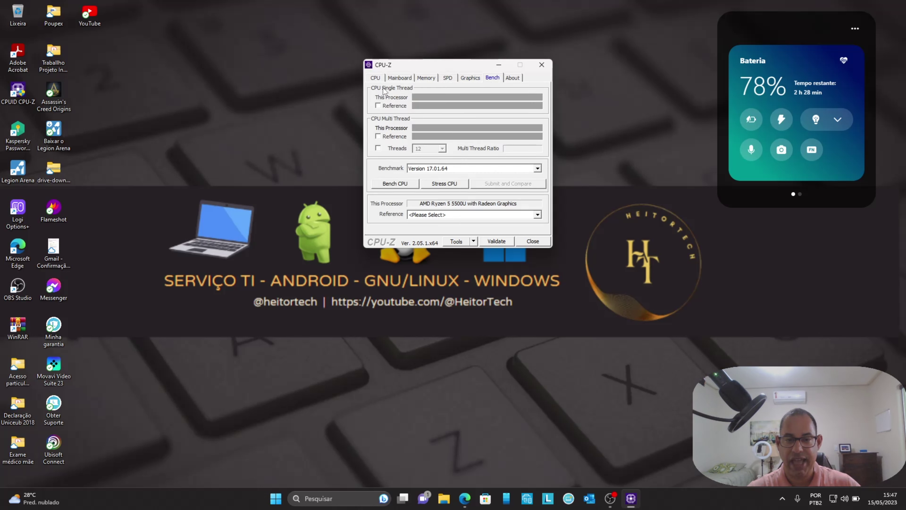
pyautogui.click(376, 78)
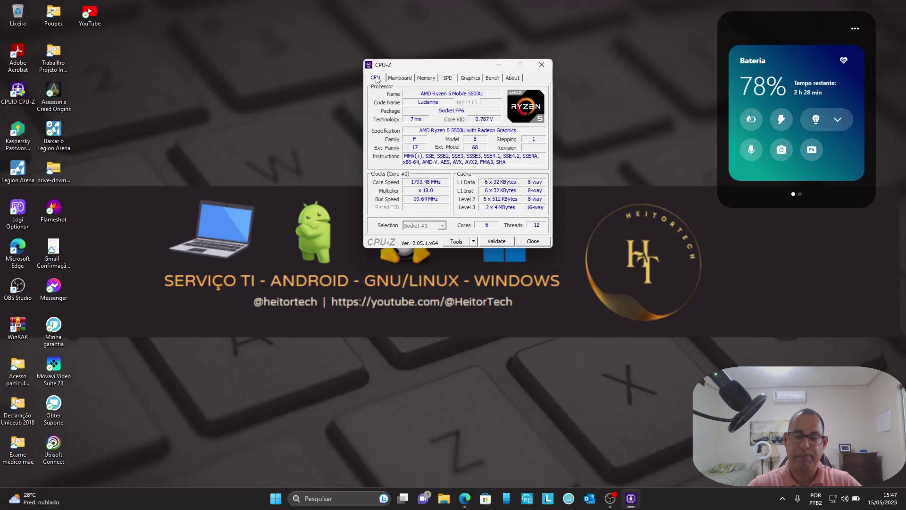
pyautogui.click(544, 68)
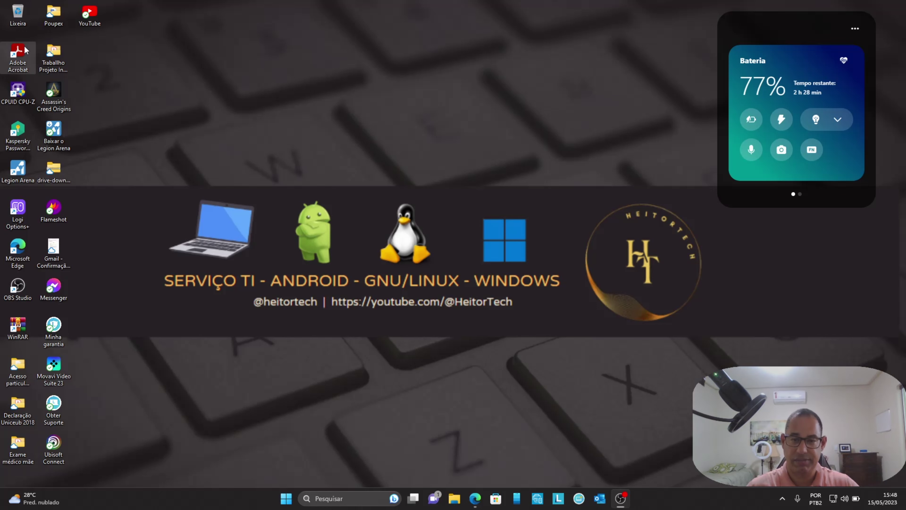
# Open Adobe Acrobat from its desktop shortcut and close it again.
pyautogui.doubleClick(15, 54)
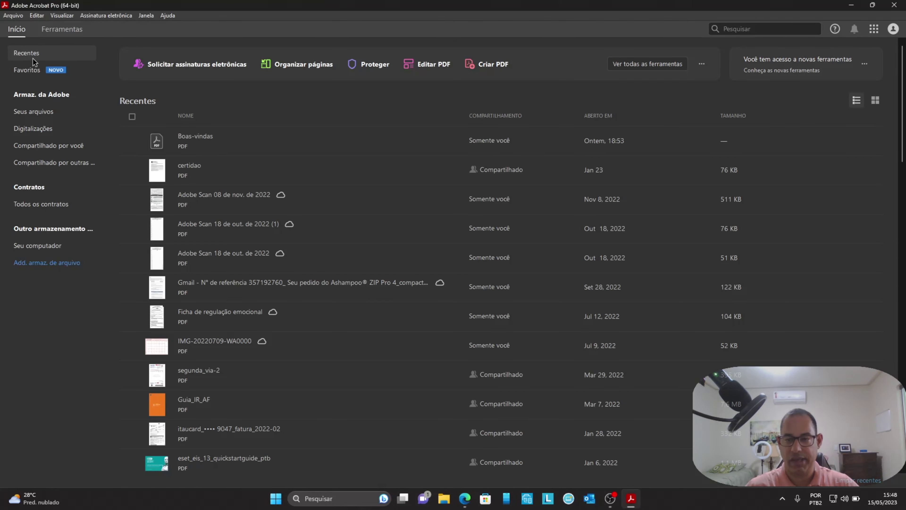
pyautogui.click(894, 5)
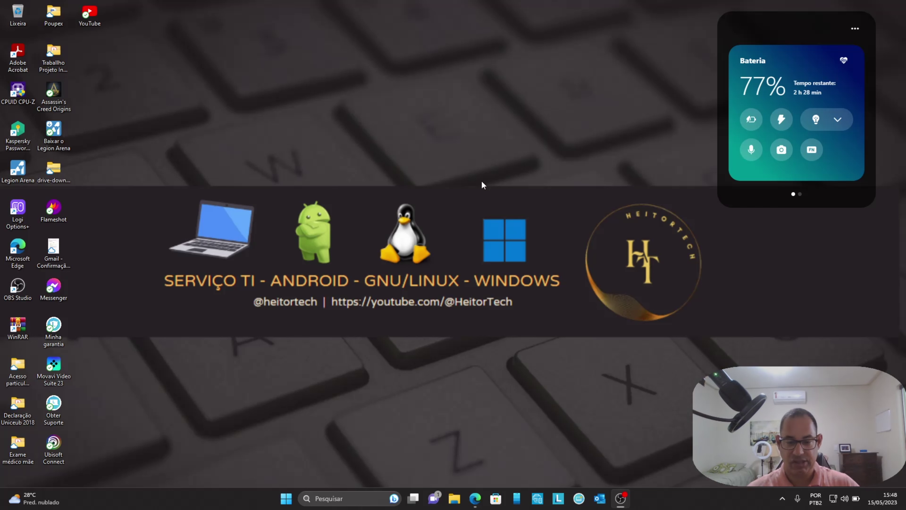
# Open the Folder Options of File Explorer and look over the general and view-mode settings.
pyautogui.click(454, 499)
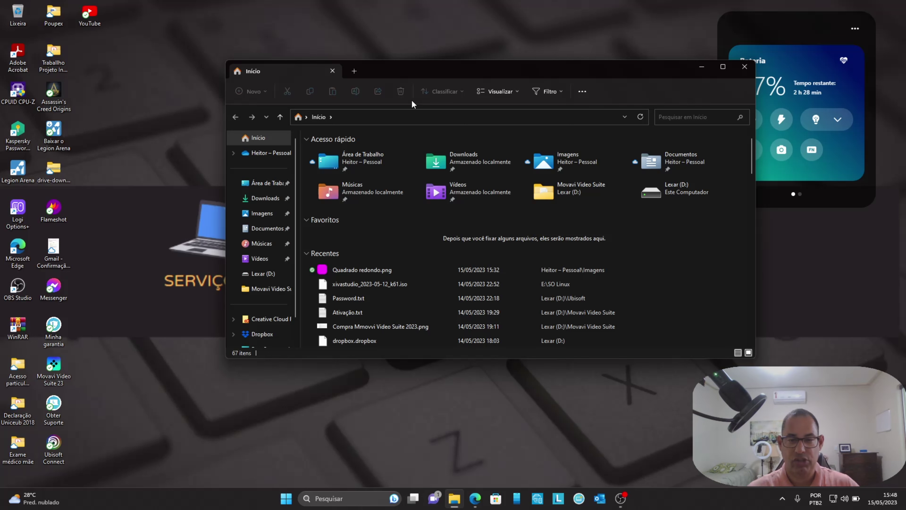
pyautogui.moveTo(416, 74); pyautogui.dragTo(381, 45)
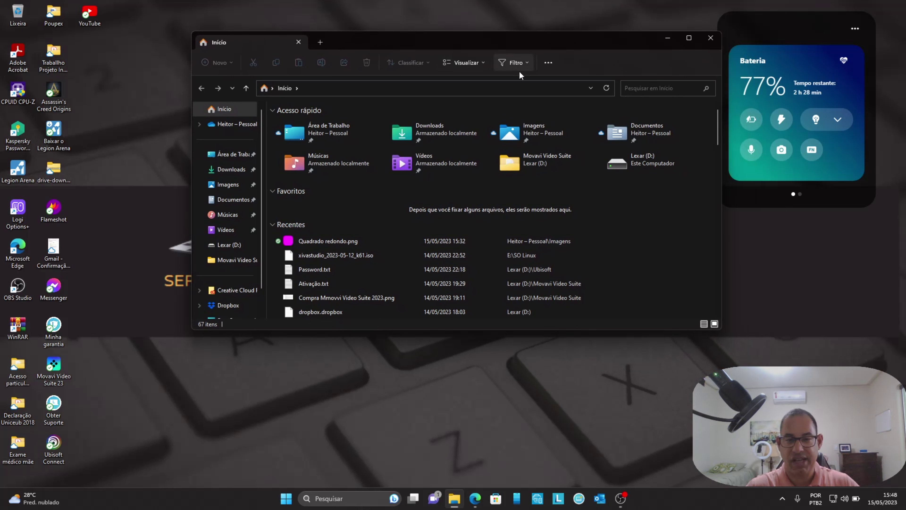
pyautogui.click(549, 64)
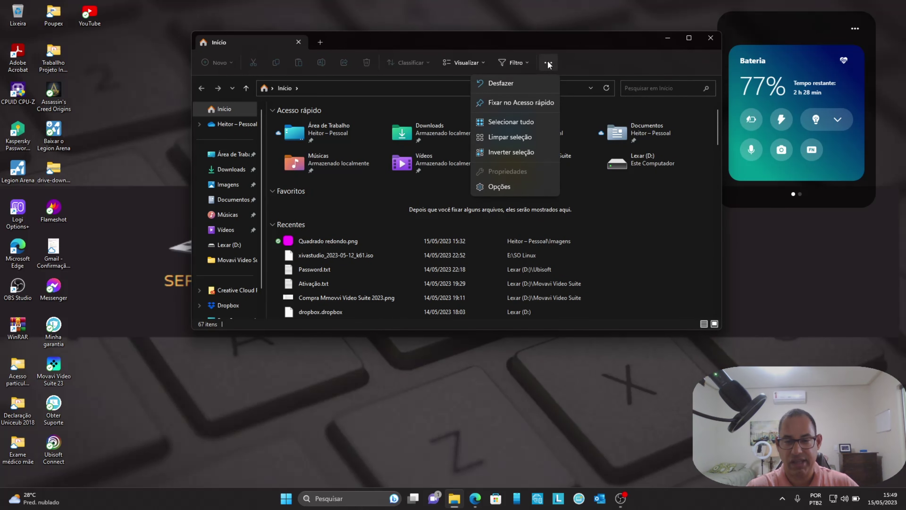
pyautogui.click(498, 187)
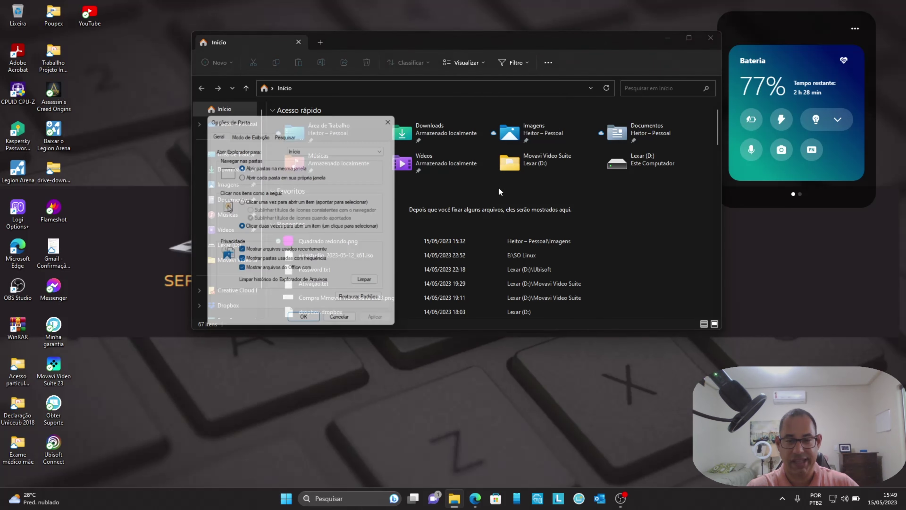
pyautogui.moveTo(307, 117); pyautogui.dragTo(489, 32)
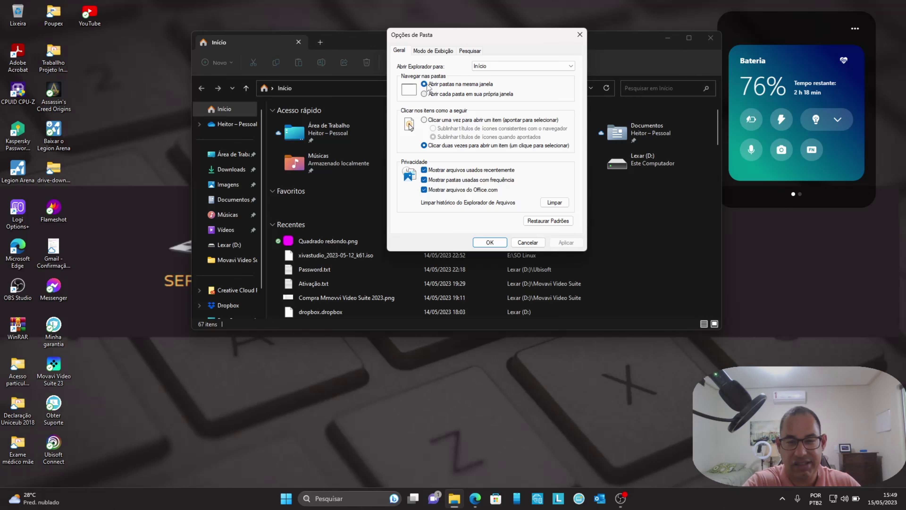
pyautogui.click(424, 51)
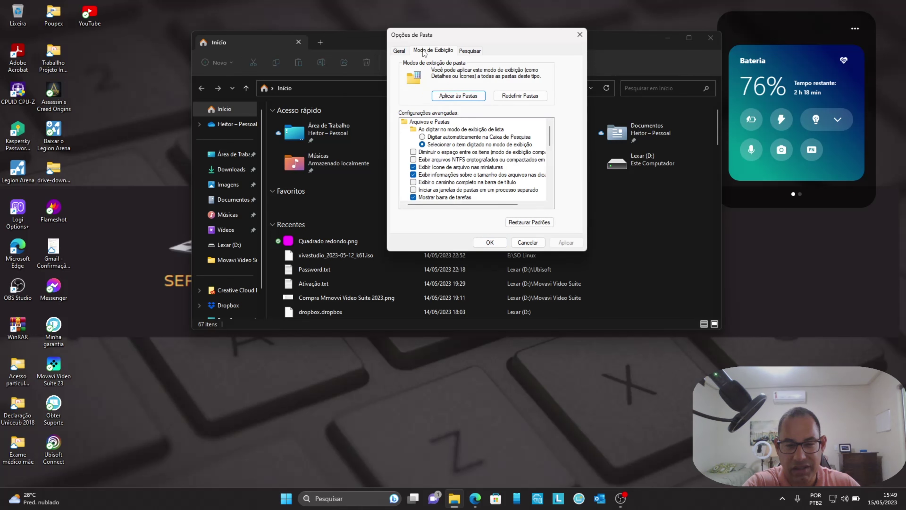
pyautogui.click(400, 51)
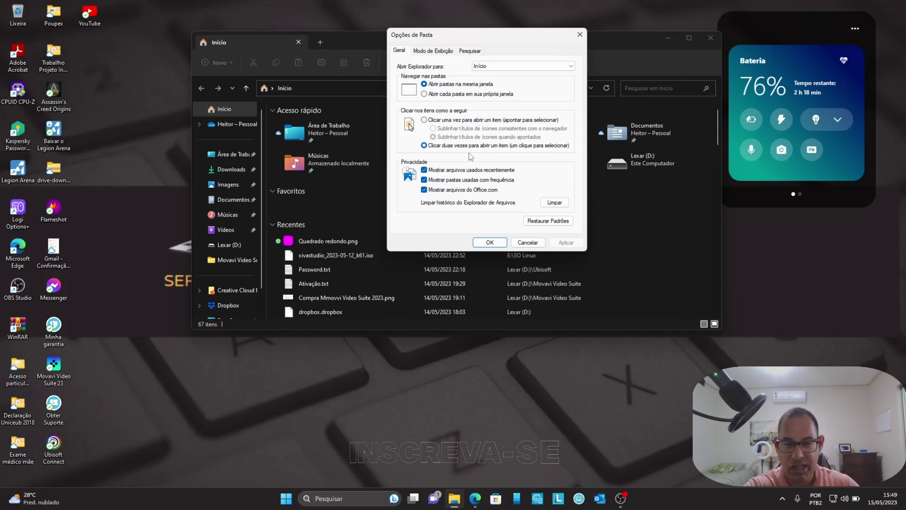
# Set items to open with a single click in Folder Options, apply the change and close the File Explorer window.
pyautogui.click(424, 120)
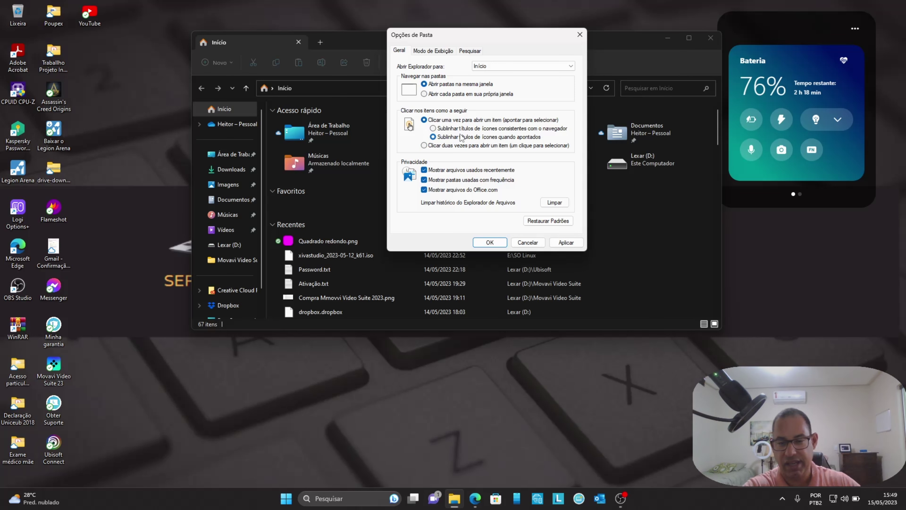
pyautogui.click(559, 244)
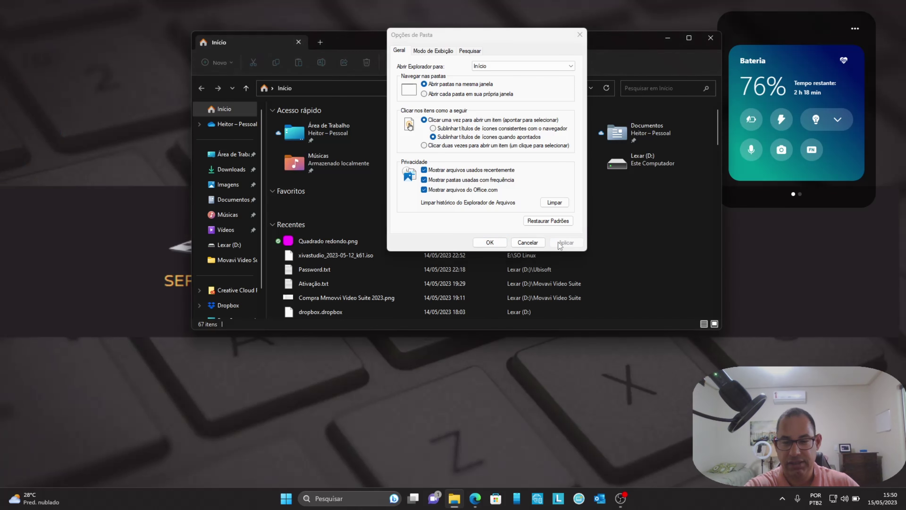
pyautogui.click(490, 242)
pyautogui.moveTo(490, 242)
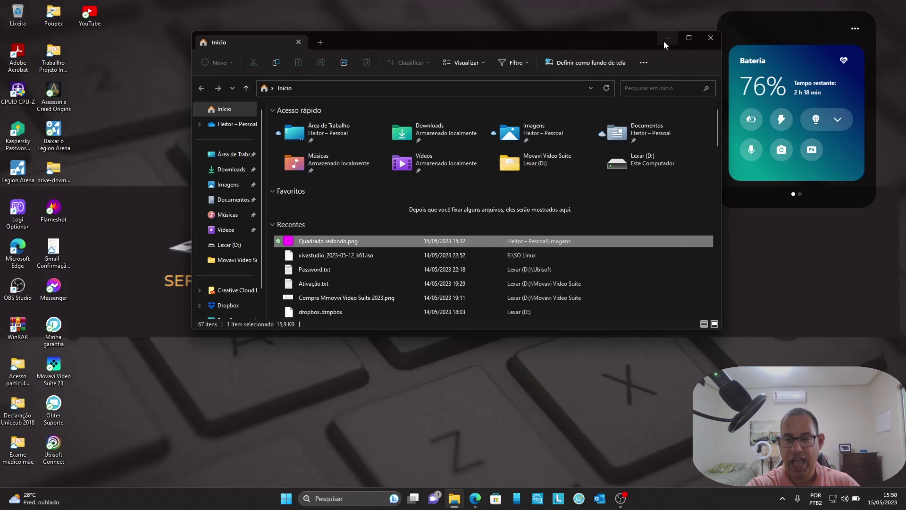
pyautogui.moveTo(625, 41); pyautogui.dragTo(652, 62)
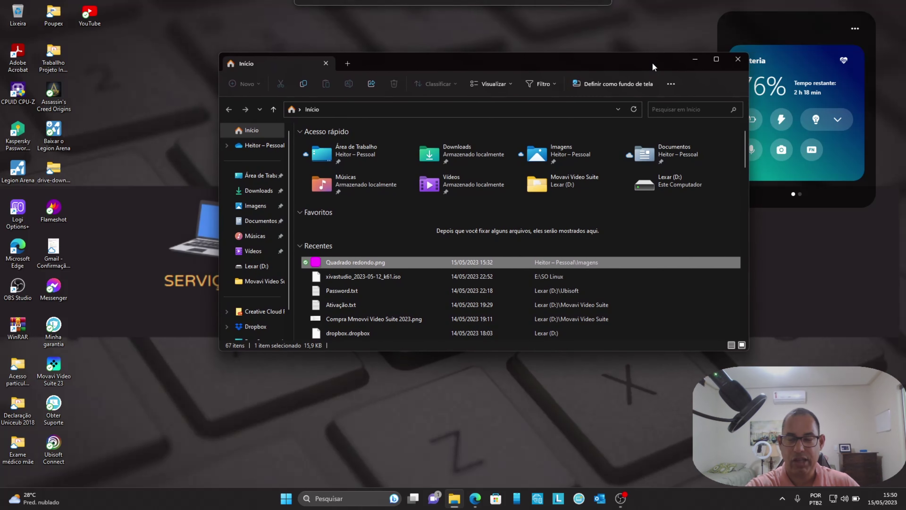
pyautogui.click(735, 61)
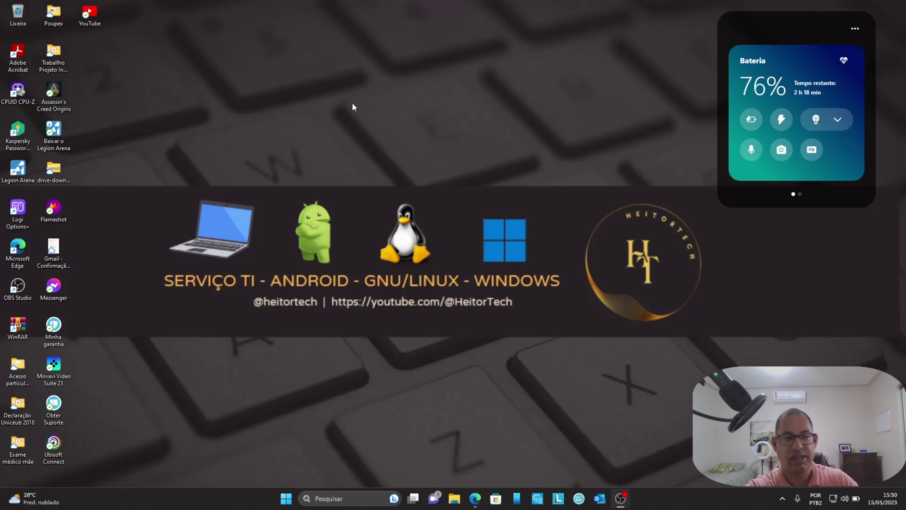
# Test the new item-opening behaviour on the Adobe Acrobat desktop shortcut and close the program.
pyautogui.doubleClick(17, 52)
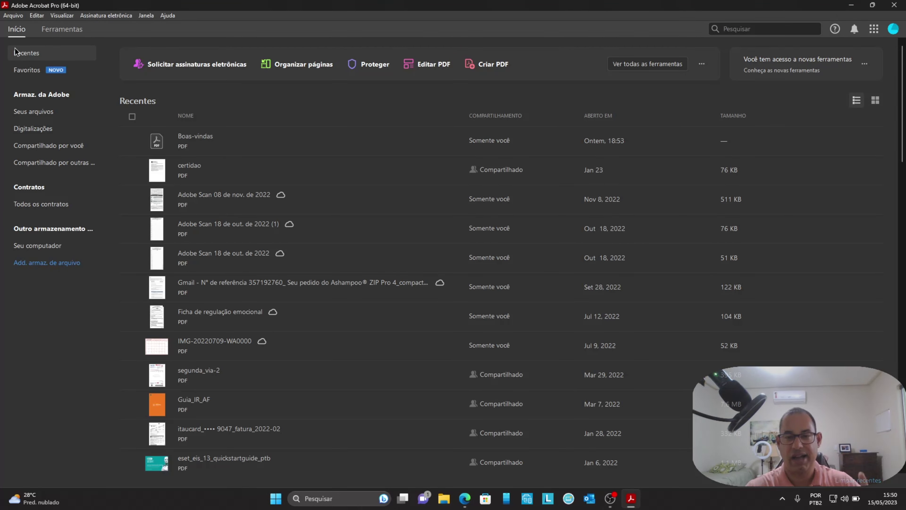
pyautogui.click(894, 4)
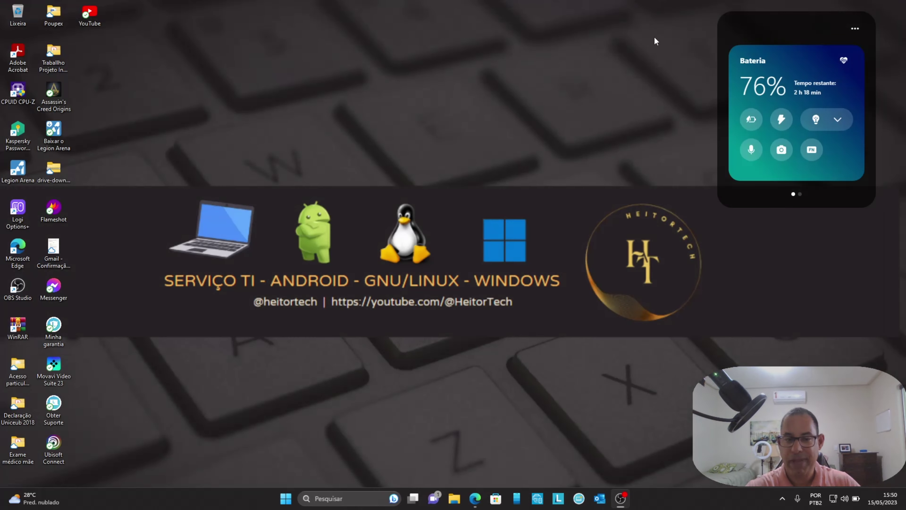
# Open the Lexar (D:) drive in File Explorer, test the item-opening behaviour on the Ashampoo folder and return to the drive.
pyautogui.click(453, 500)
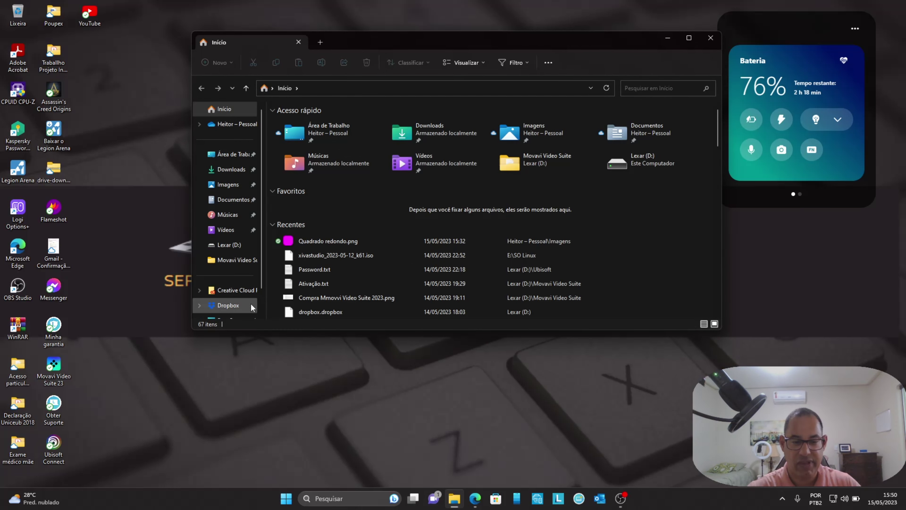
pyautogui.scroll(-1, 255, 280)
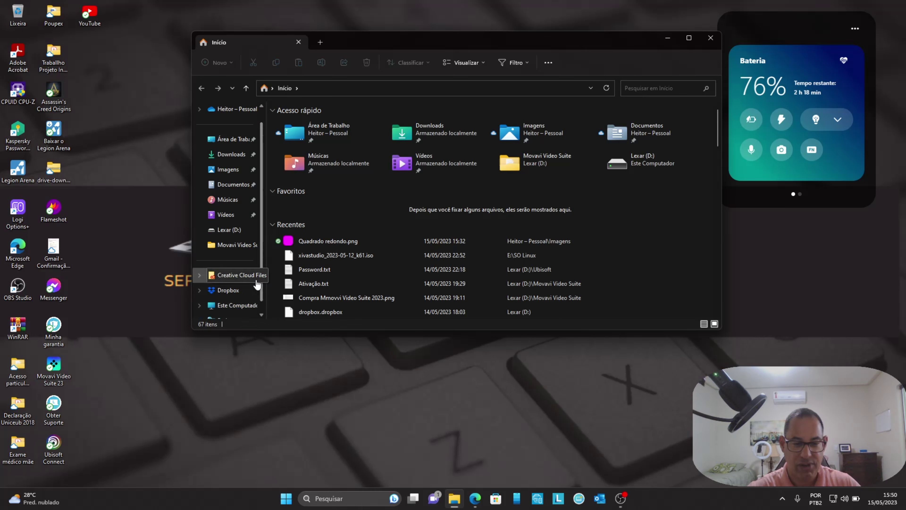
pyautogui.click(241, 306)
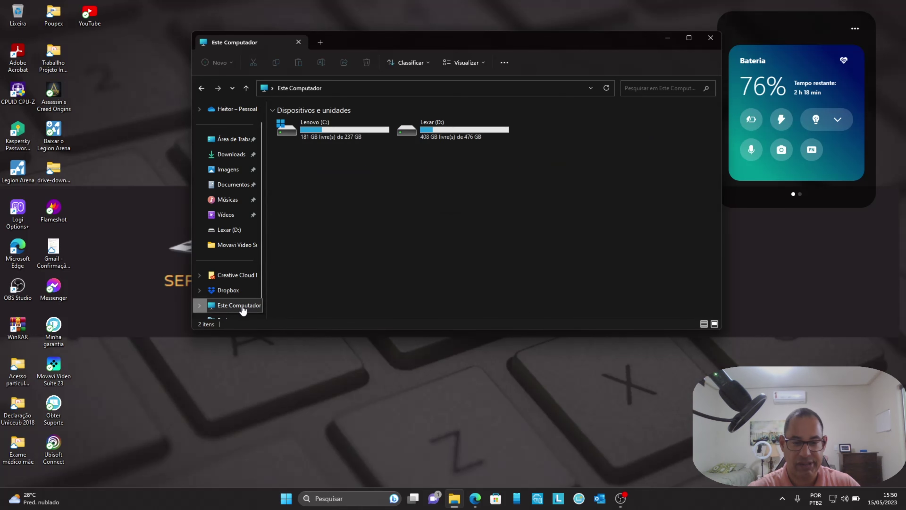
pyautogui.doubleClick(434, 131)
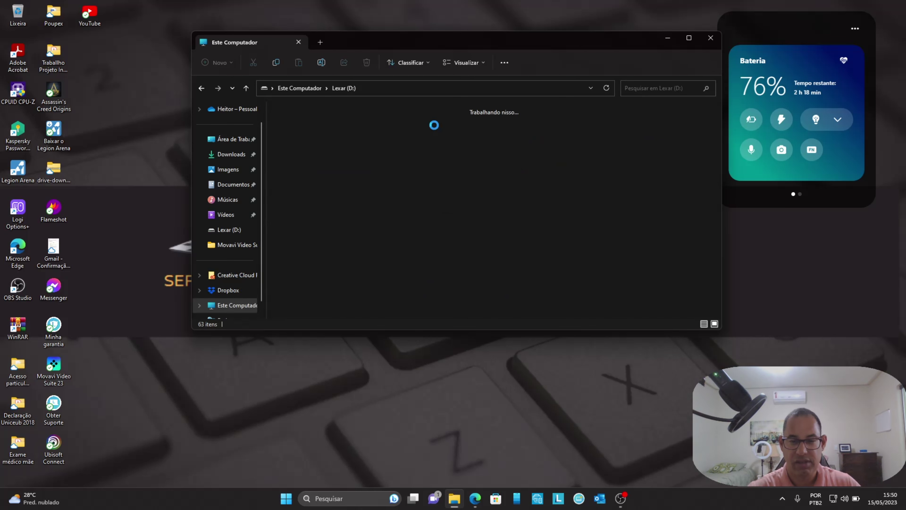
pyautogui.doubleClick(435, 125)
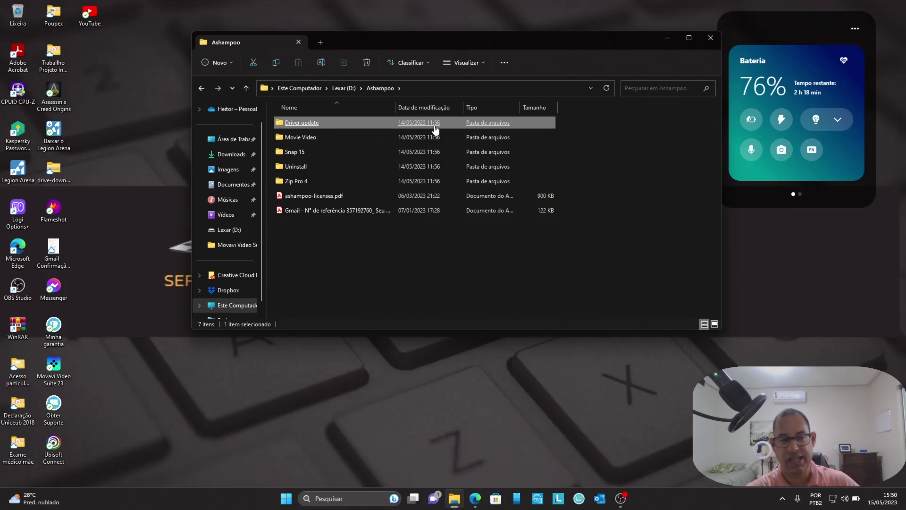
pyautogui.click(199, 88)
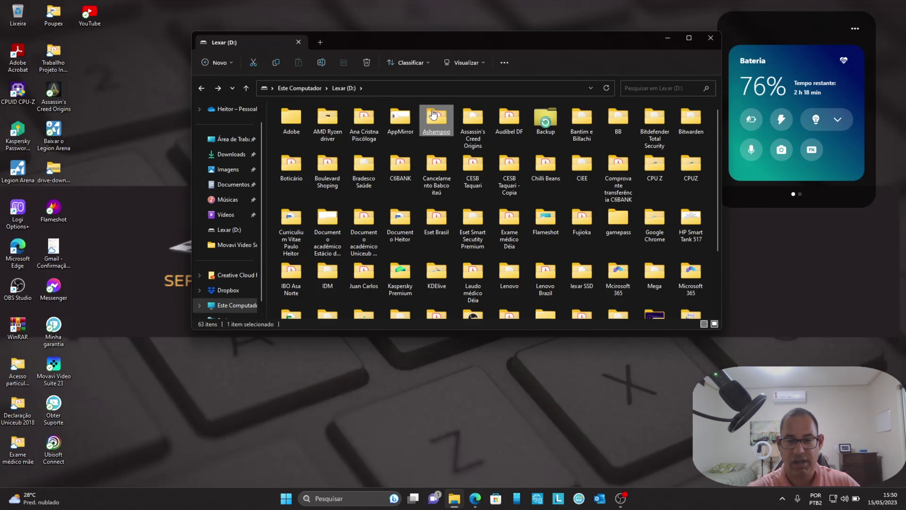
# Test the item-opening behaviour on the Kaspersky Premium and Adobe folders, return to the drive and close File Explorer.
pyautogui.scroll(-3, 393, 184)
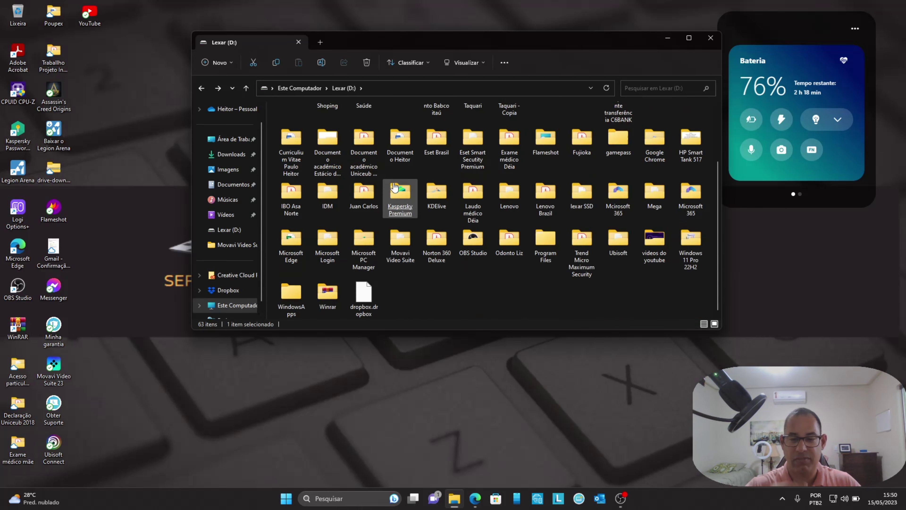
pyautogui.click(394, 185)
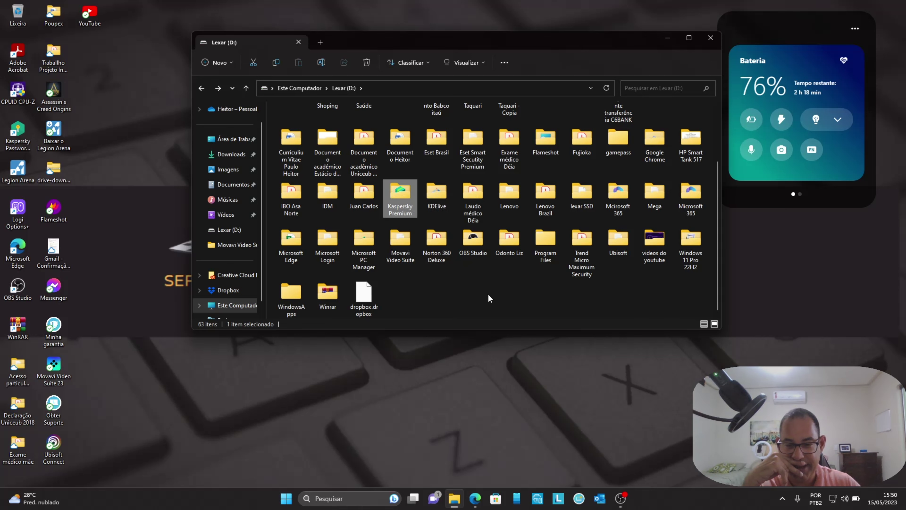
pyautogui.scroll(3, 489, 294)
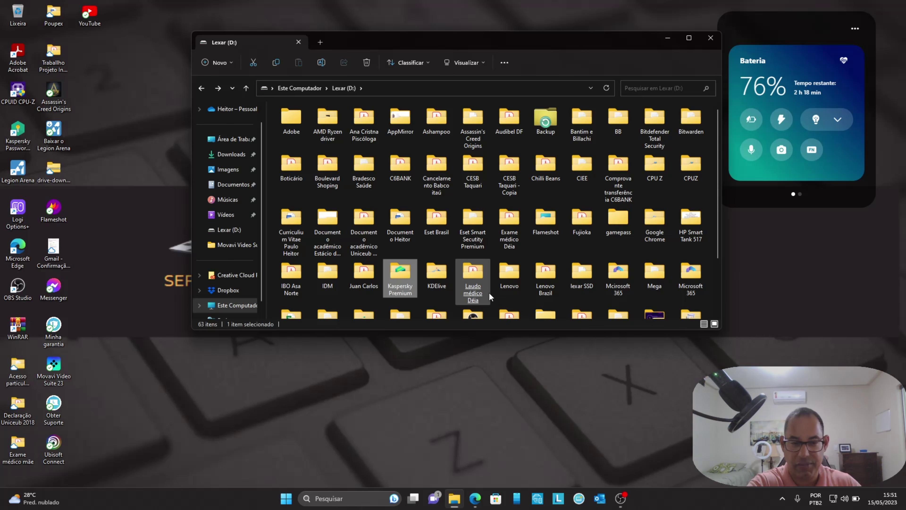
pyautogui.doubleClick(291, 118)
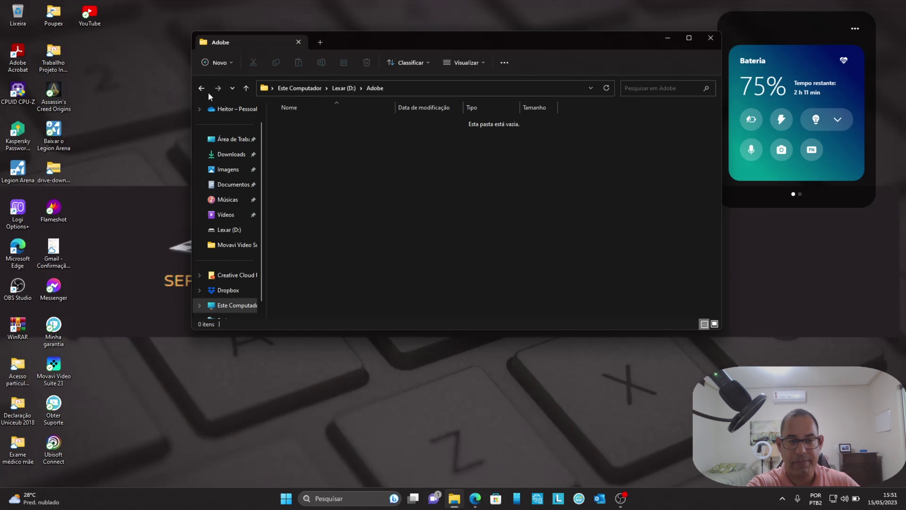
pyautogui.click(201, 89)
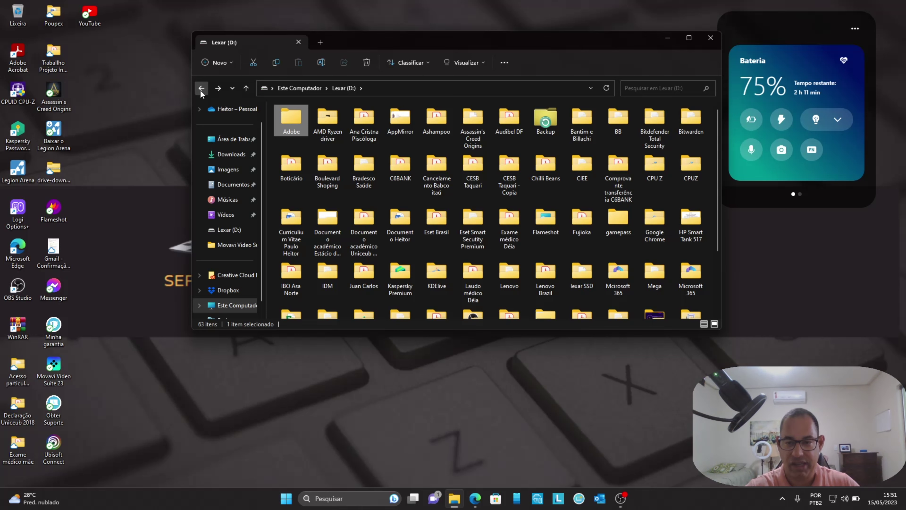
pyautogui.click(710, 37)
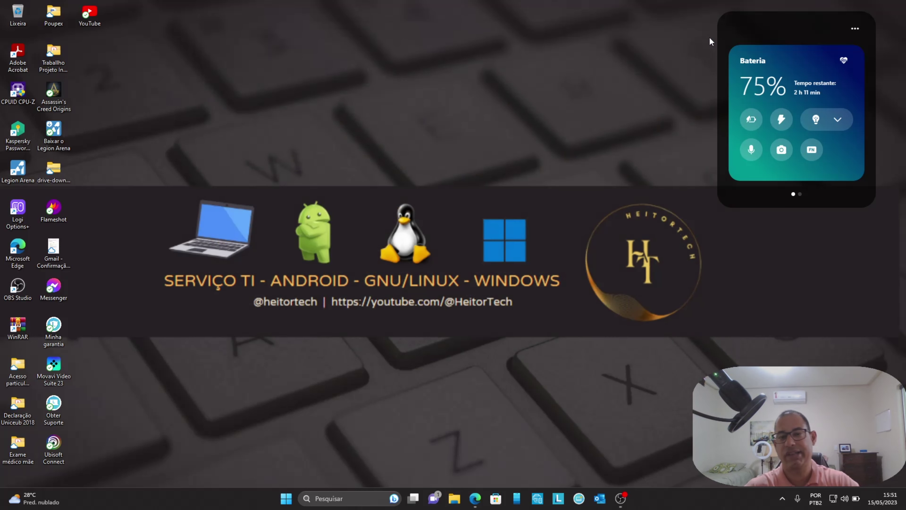